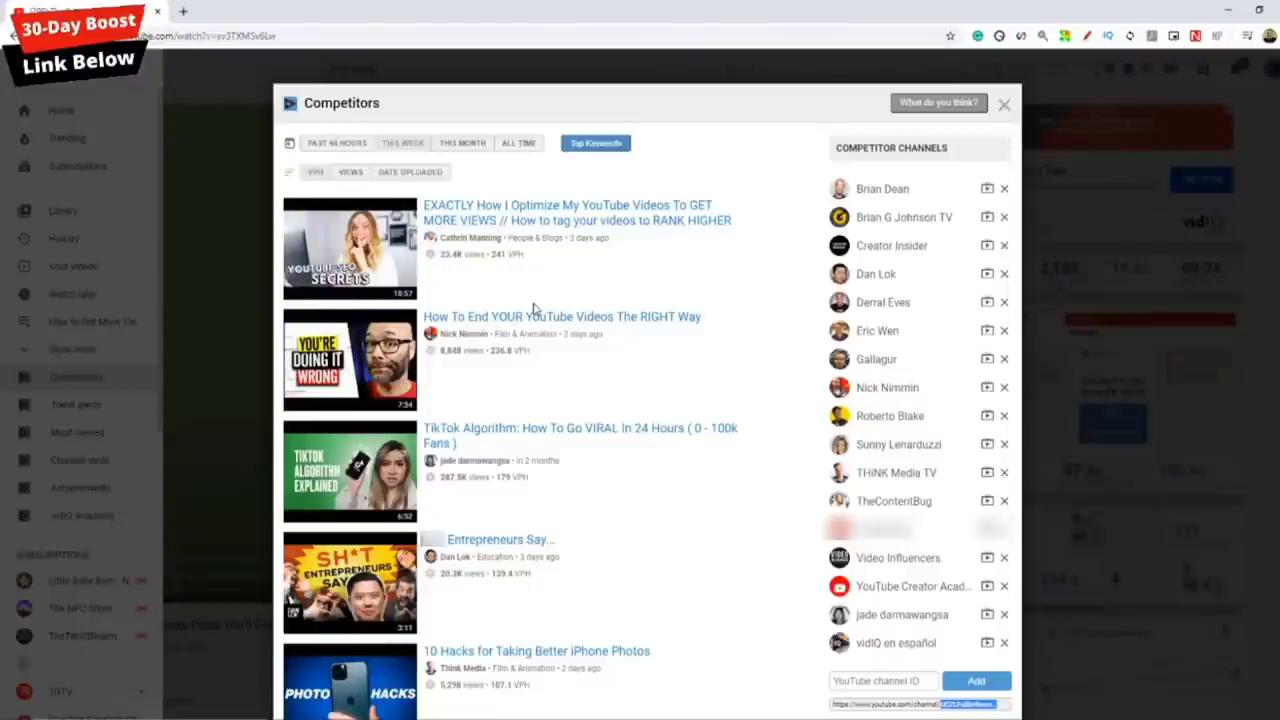
Step: Open a new trend alert form and fill in the alert name "fasdfa" and the keyword "fortnite"
left_click(1004, 105)
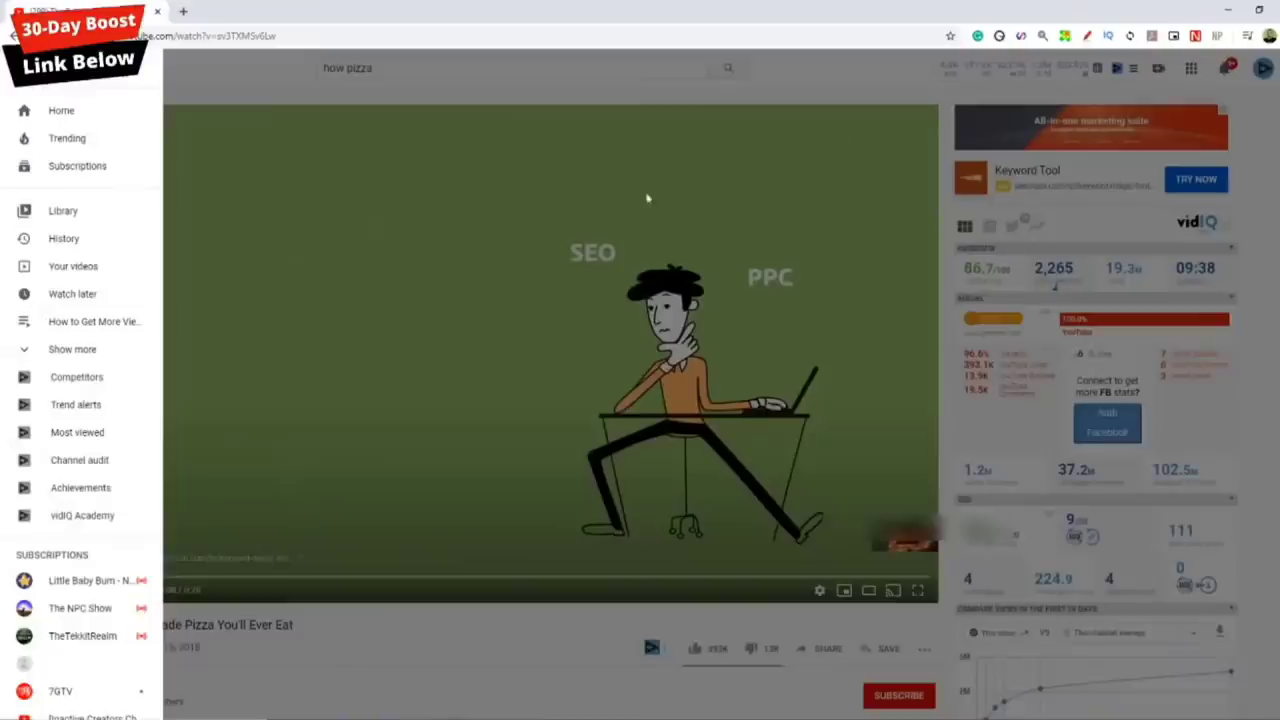
left_click(88, 406)
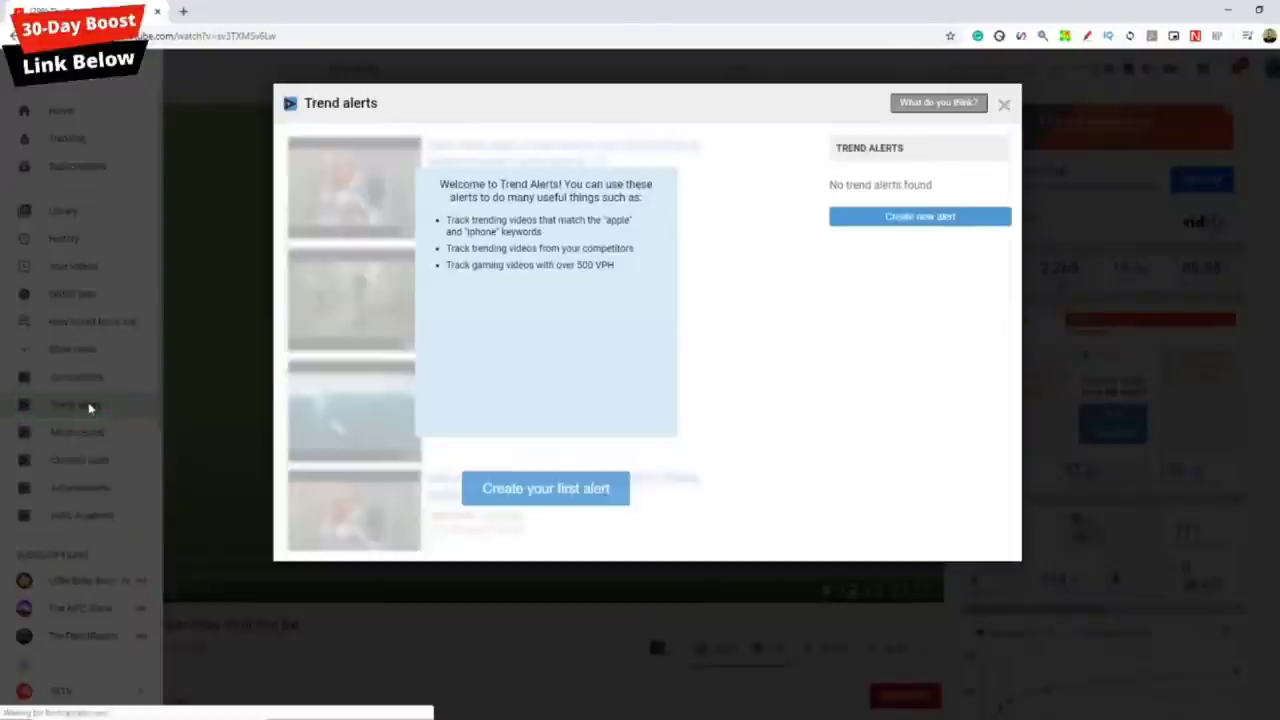
left_click(895, 218)
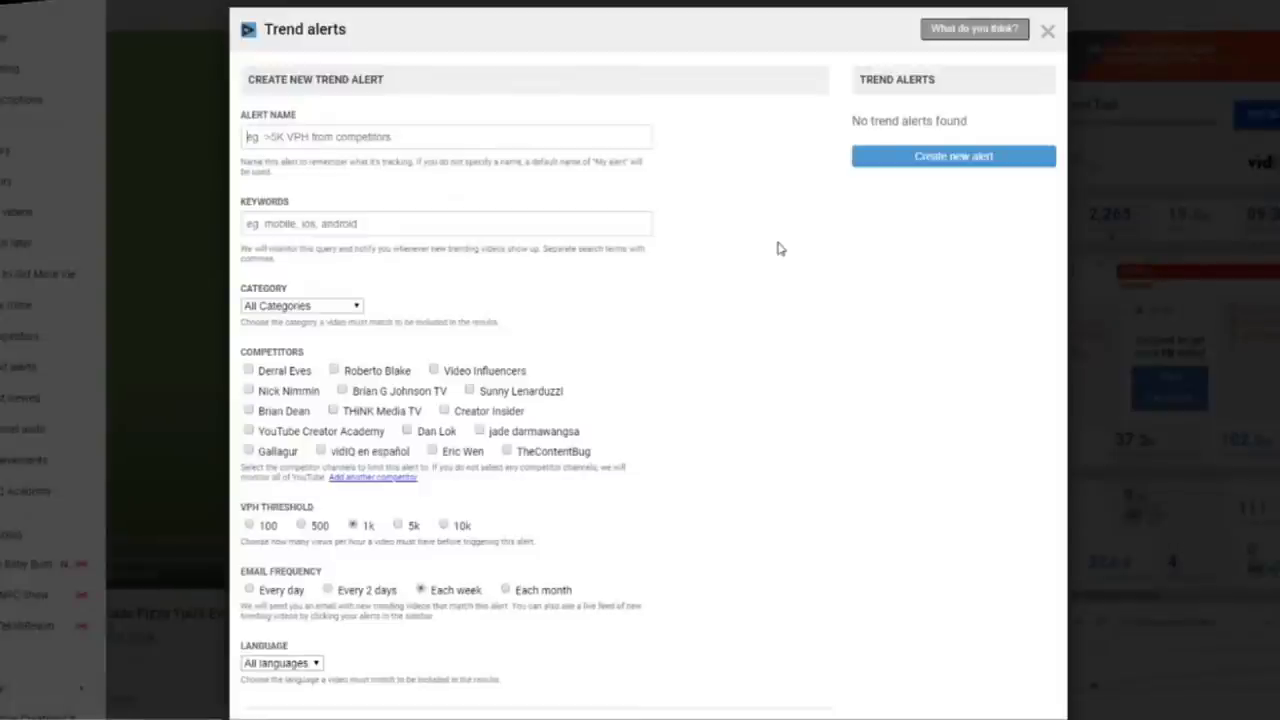
type("fasdfa")
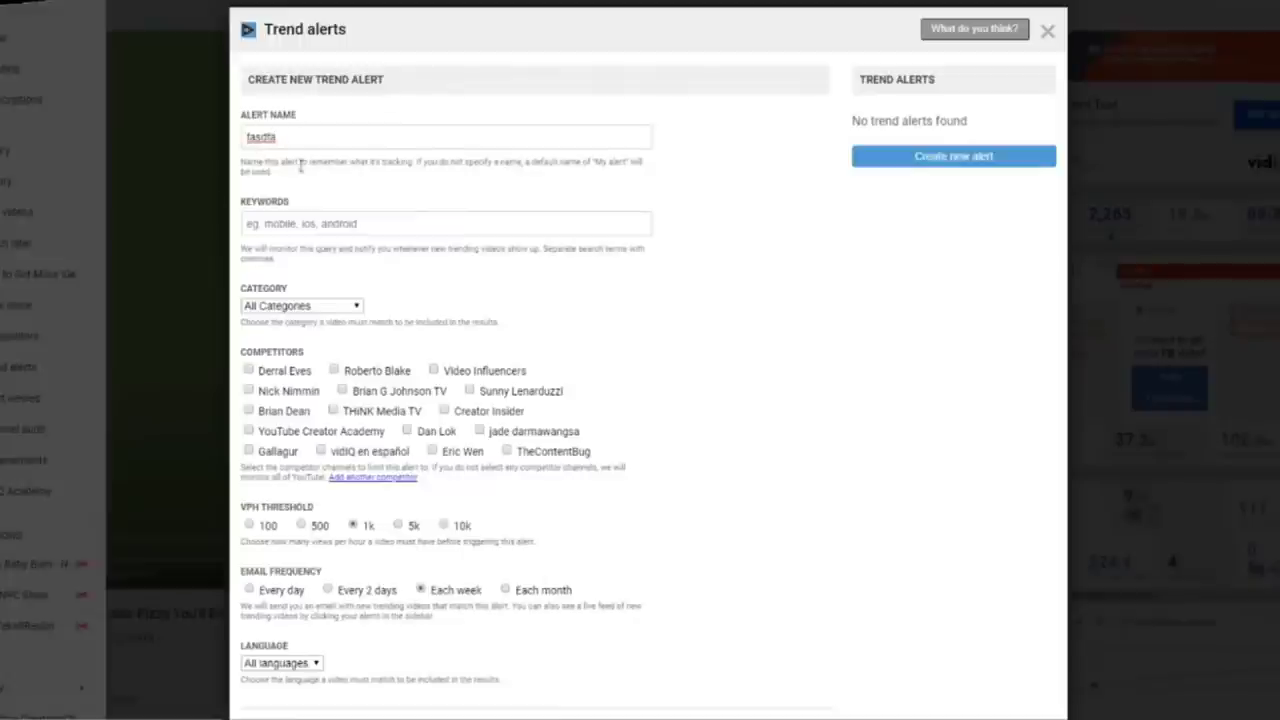
type("fortnite")
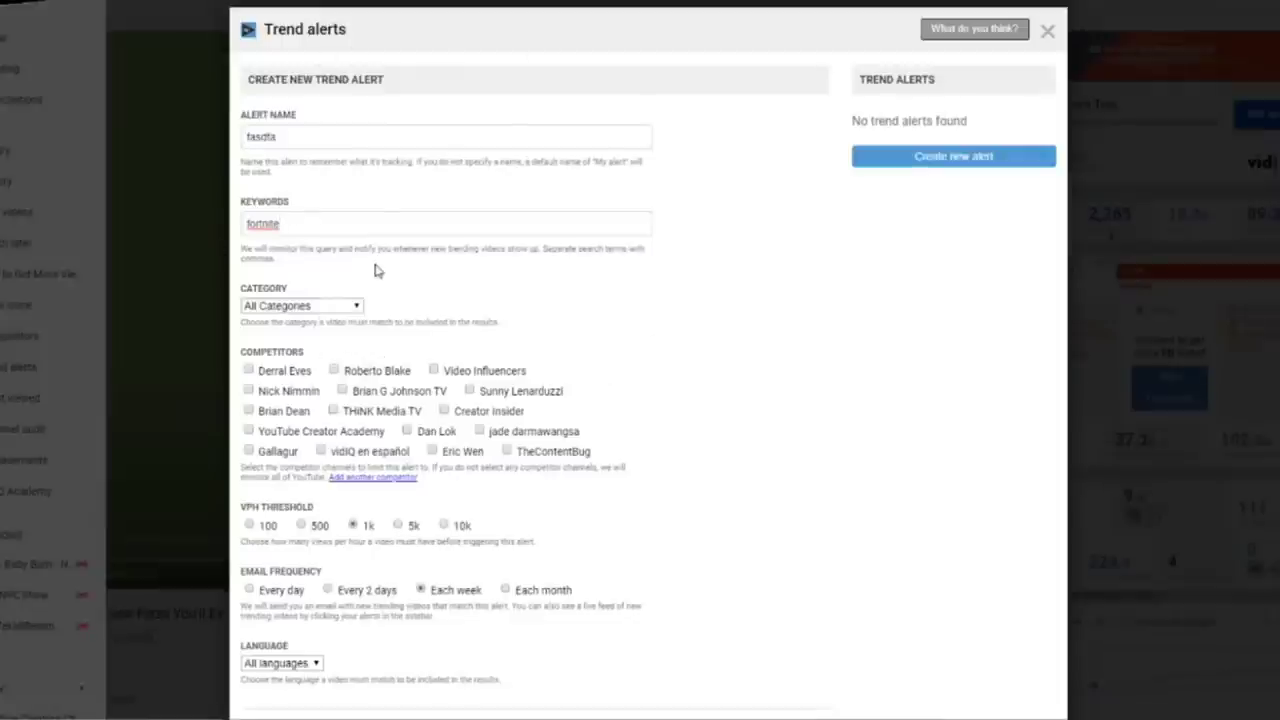
double_click(291, 224)
left_click(424, 274)
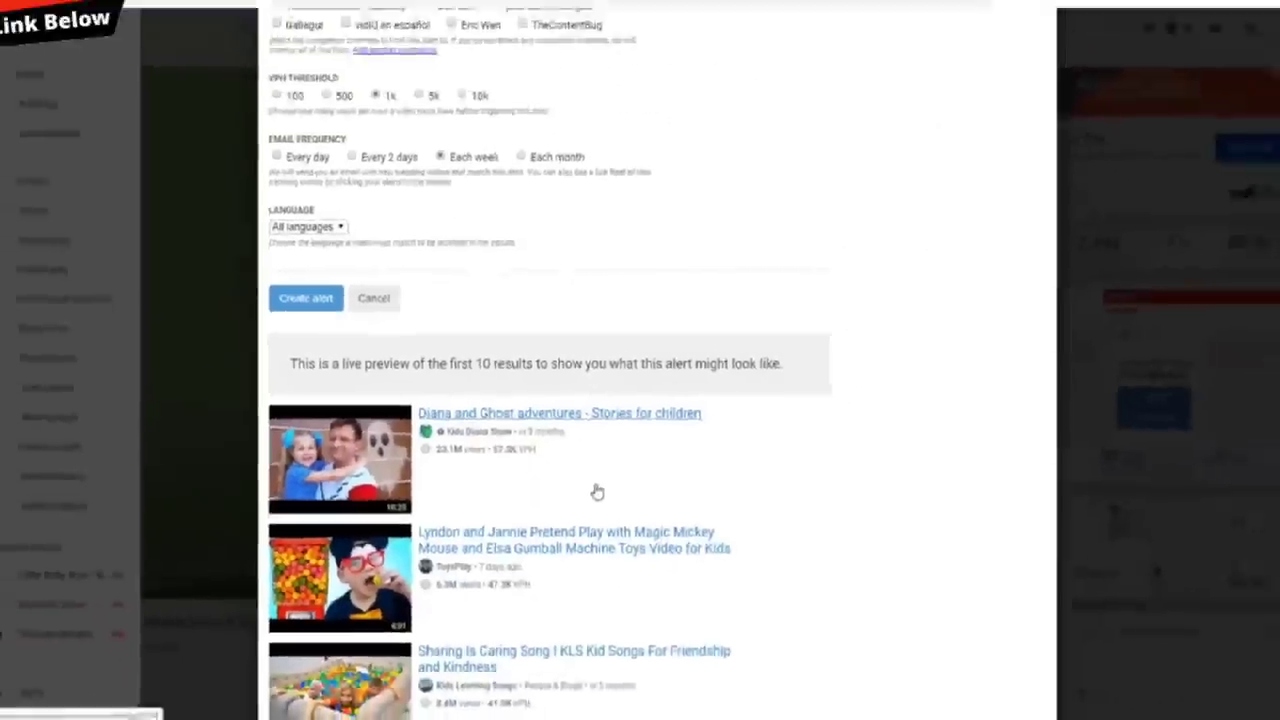
Step: Examine the trend alert's threshold and frequency settings and the live preview of videos it would track
scroll(594, 491, "down", 7)
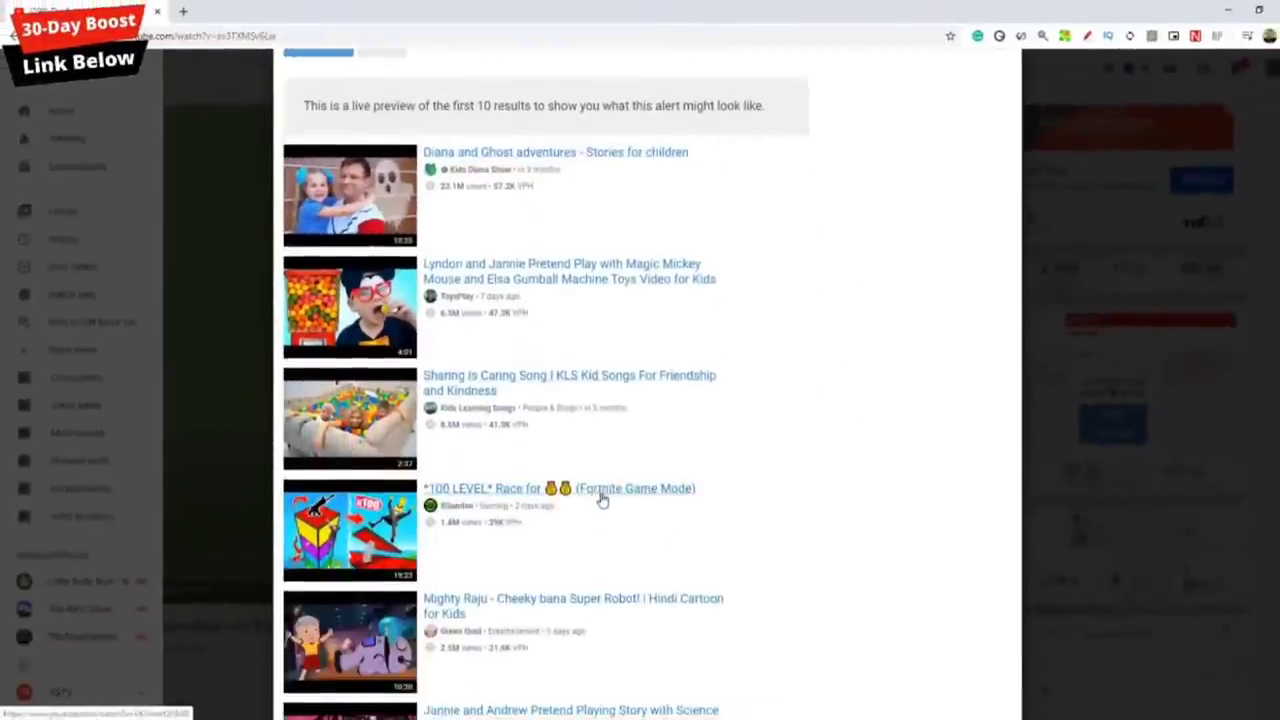
scroll(600, 503, "down", 3)
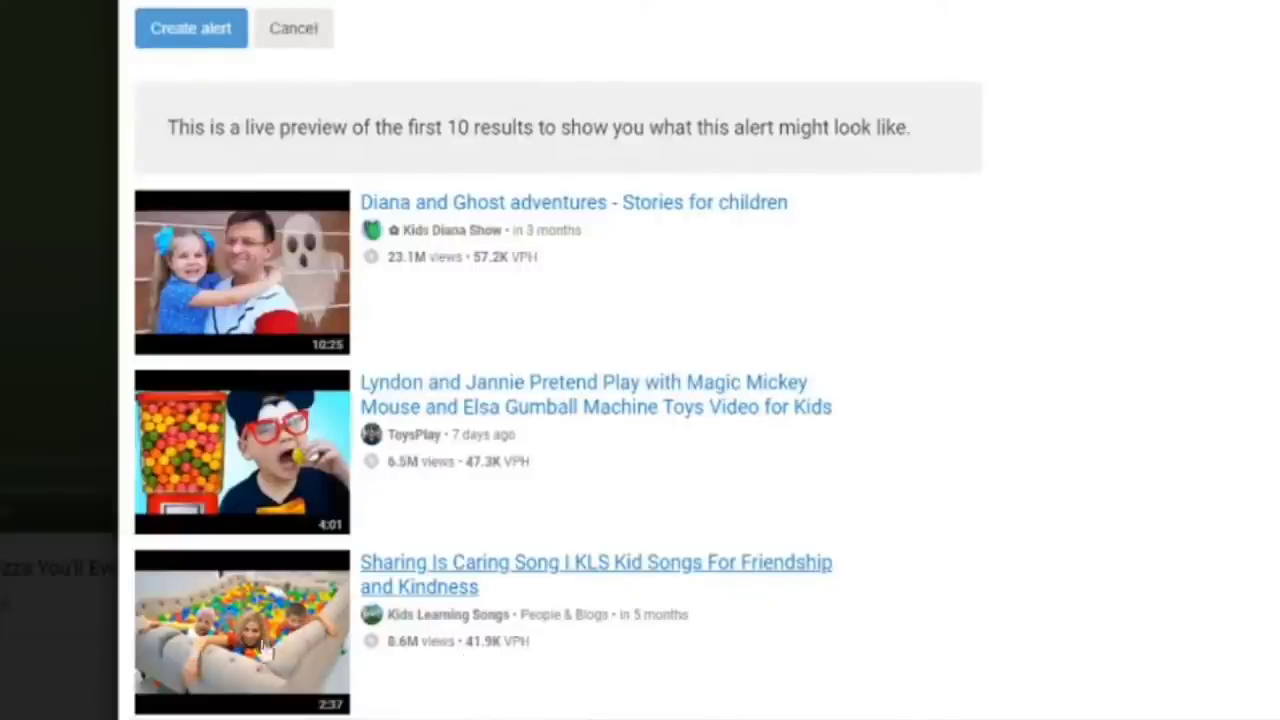
scroll(430, 602, "down", 1)
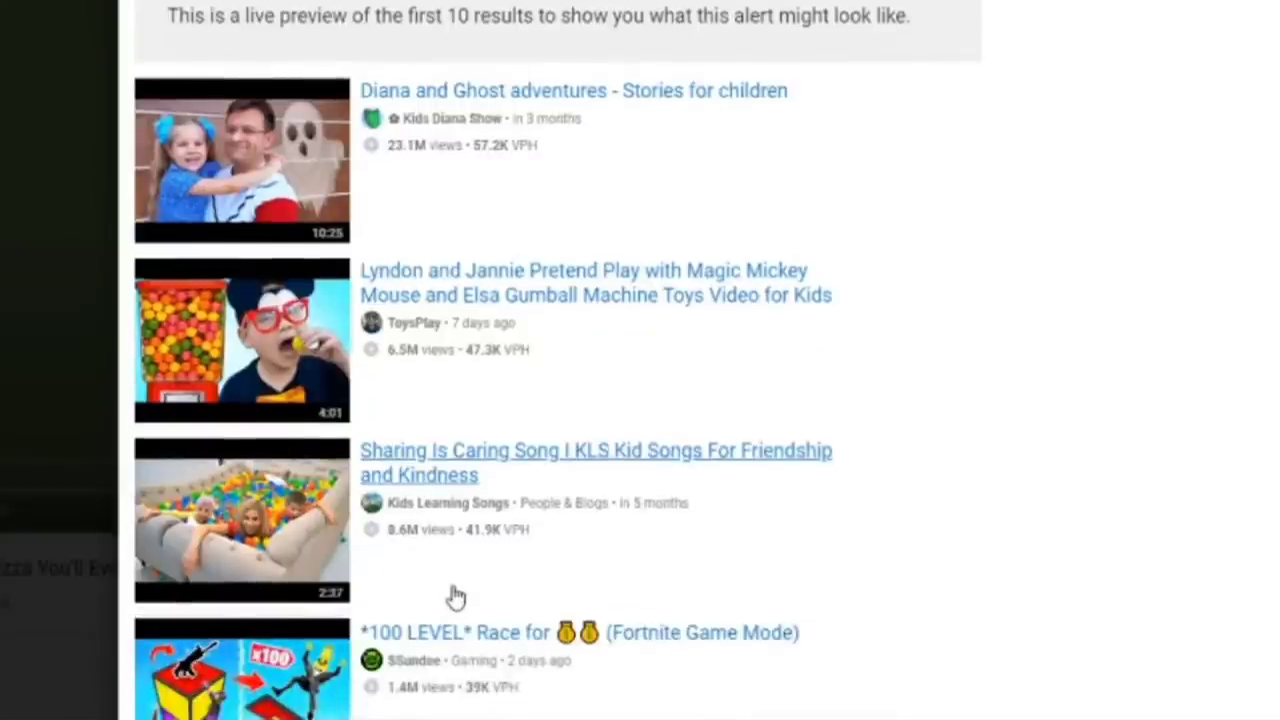
scroll(491, 186, "up", 10)
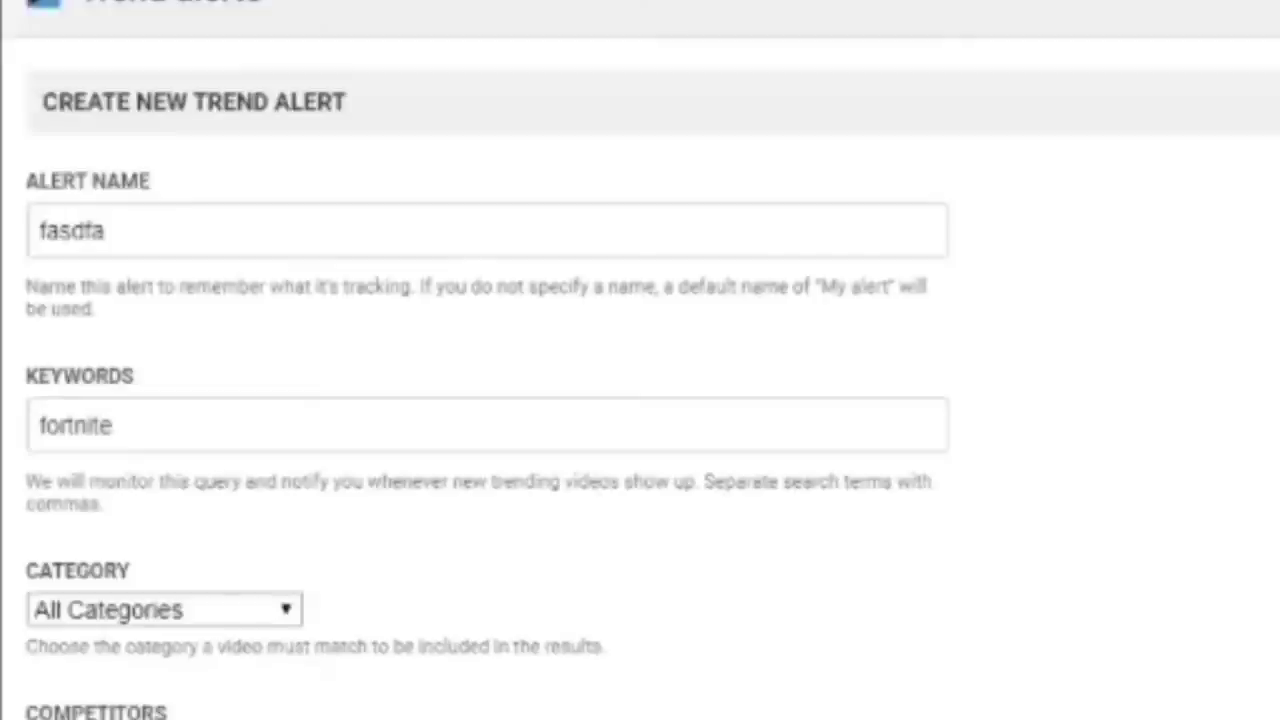
scroll(632, 490, "down", 5)
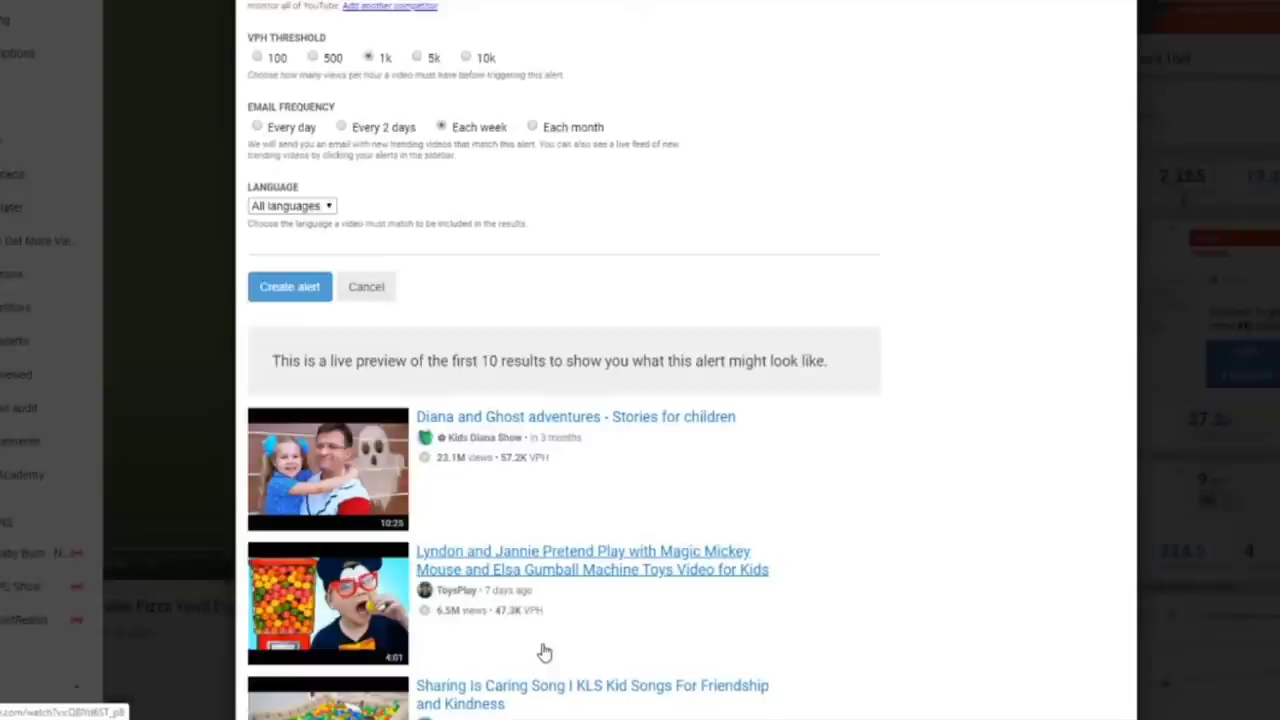
scroll(545, 654, "down", 1)
scroll(545, 654, "up", 1)
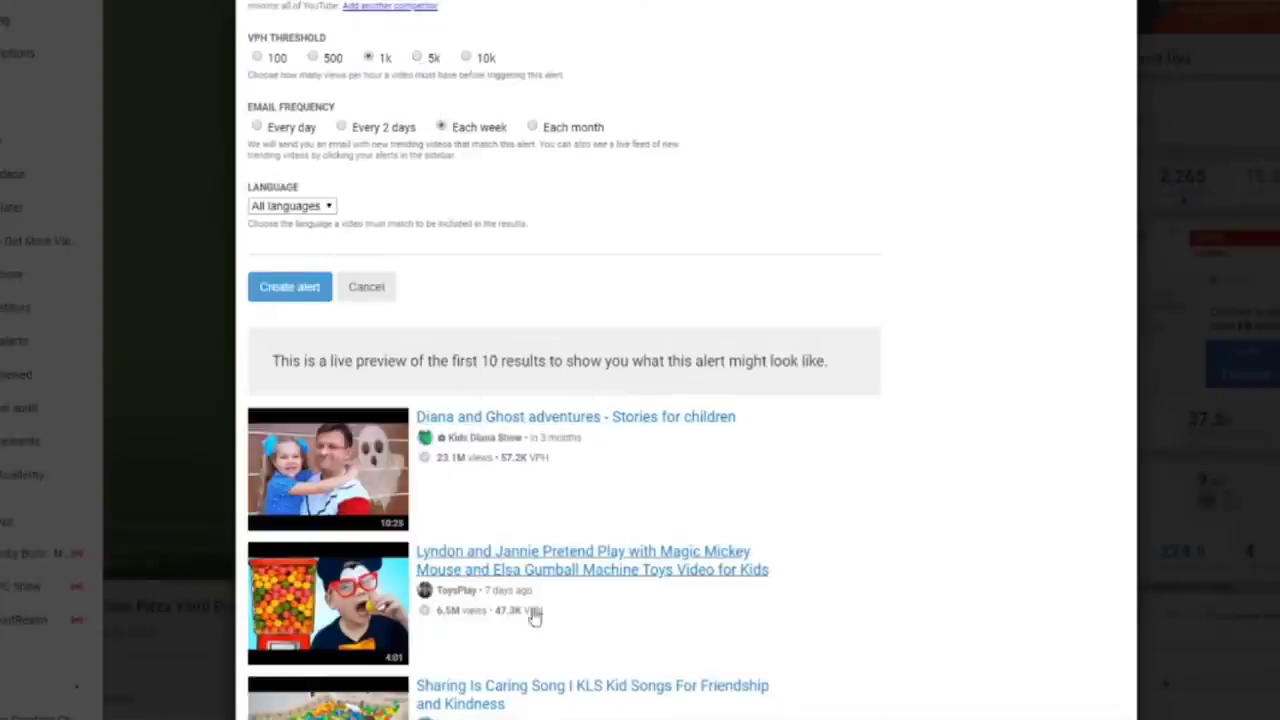
scroll(555, 505, "down", 1)
scroll(555, 505, "down", 3)
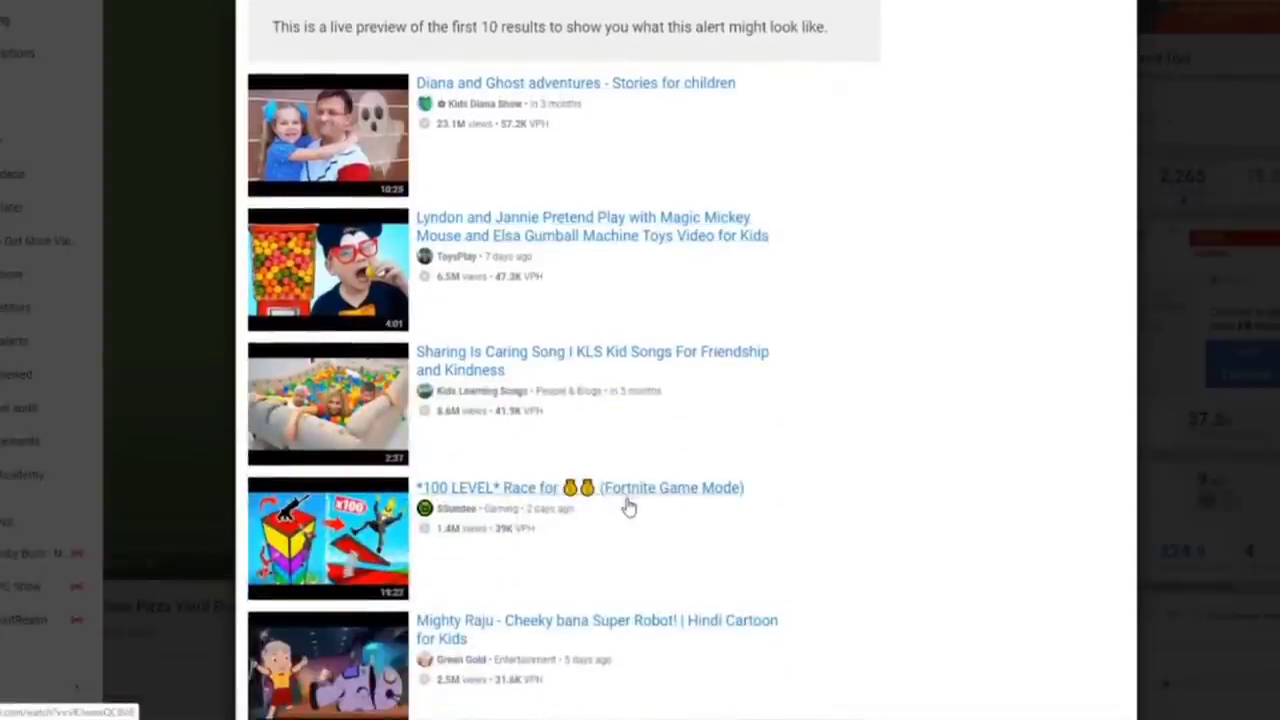
scroll(628, 507, "up", 5)
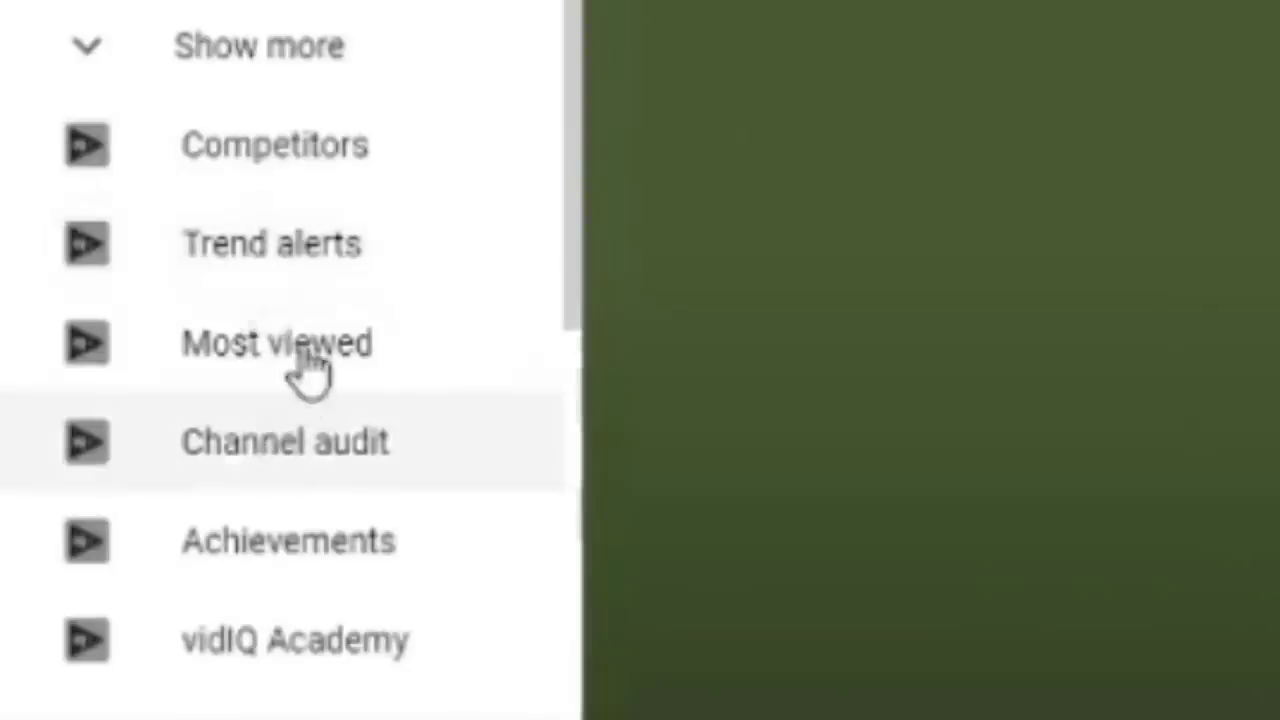
Step: Open the Most Viewed videos list and examine the trending videos' views per hour, engagement rates and vidIQ scores
left_click(306, 366)
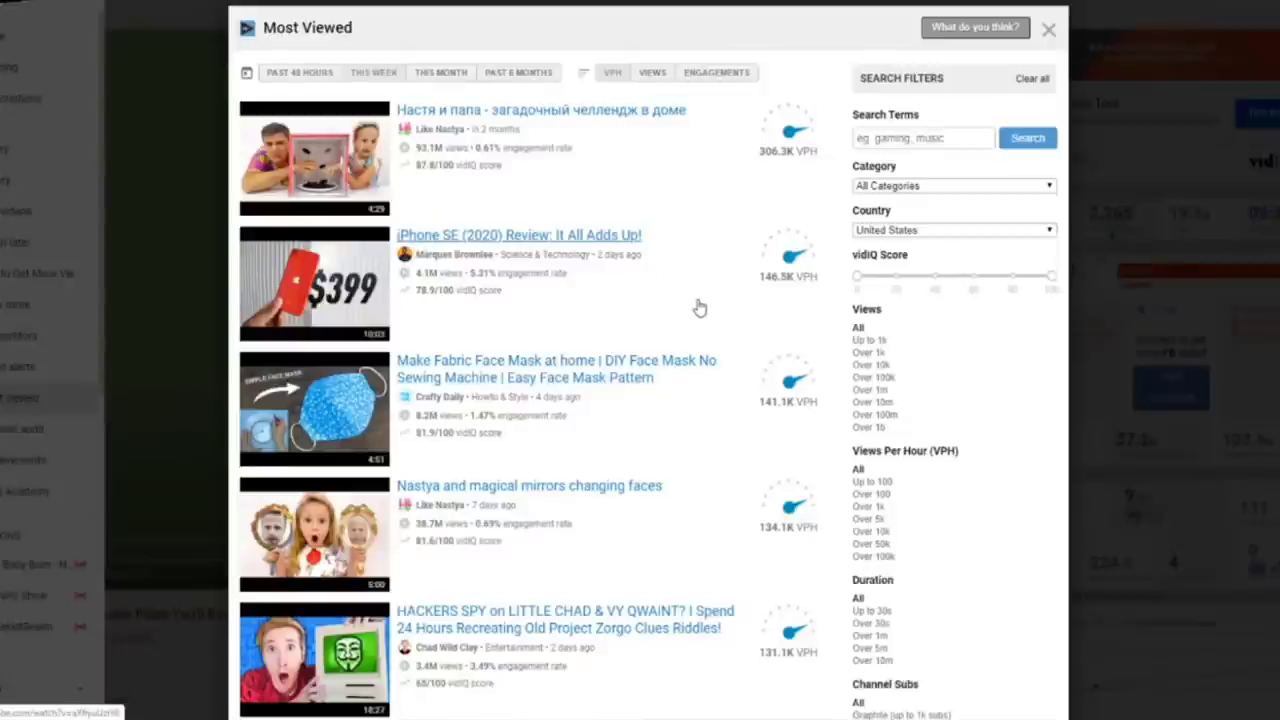
scroll(700, 307, "down", 7)
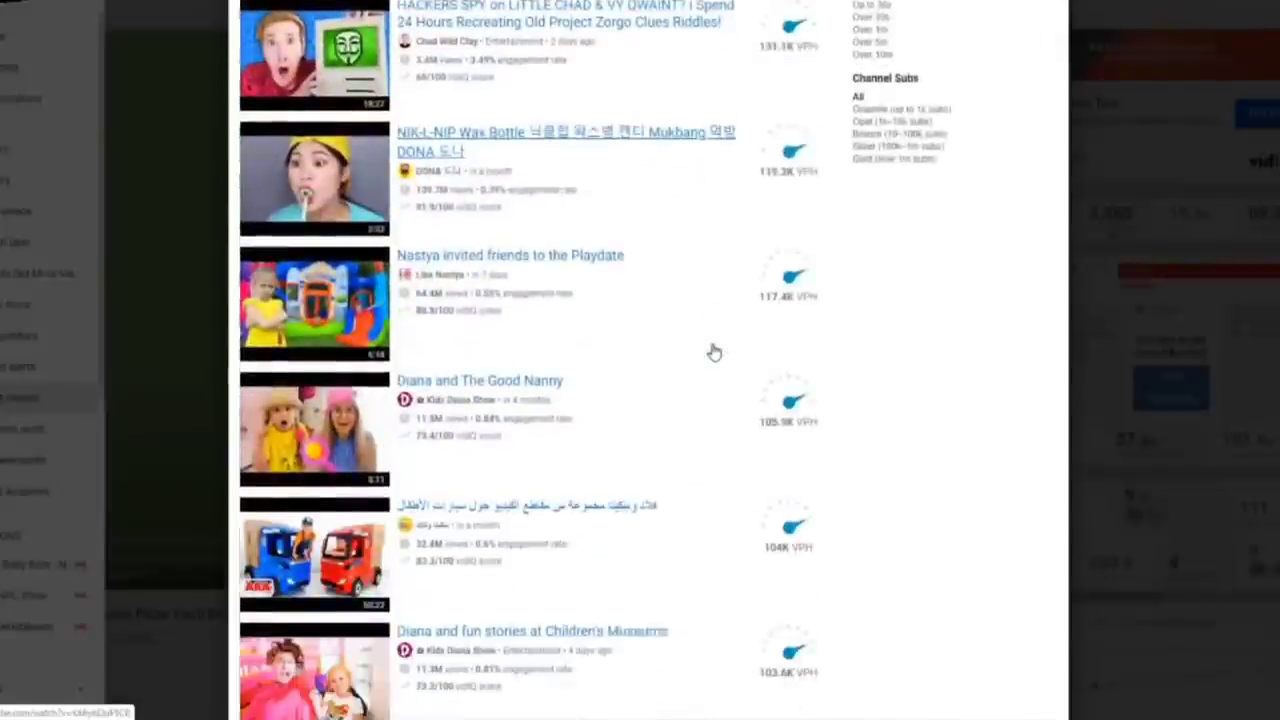
scroll(711, 352, "down", 4)
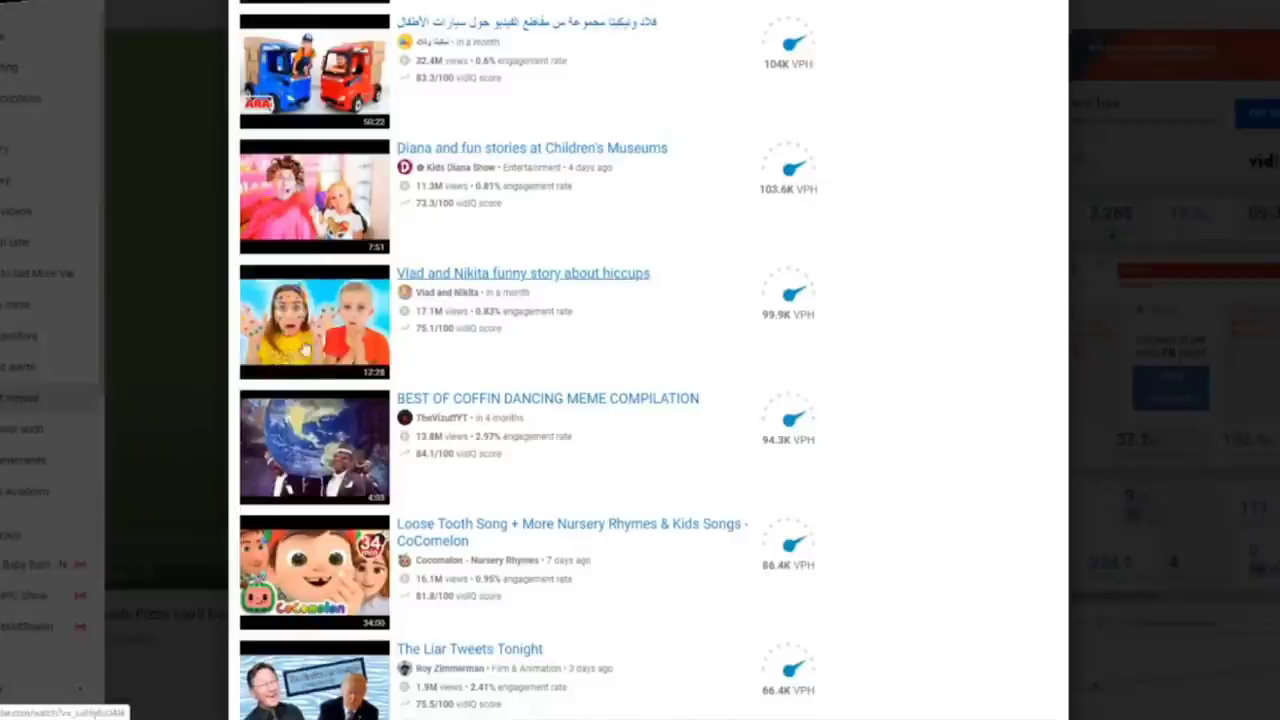
scroll(318, 230, "up", 2)
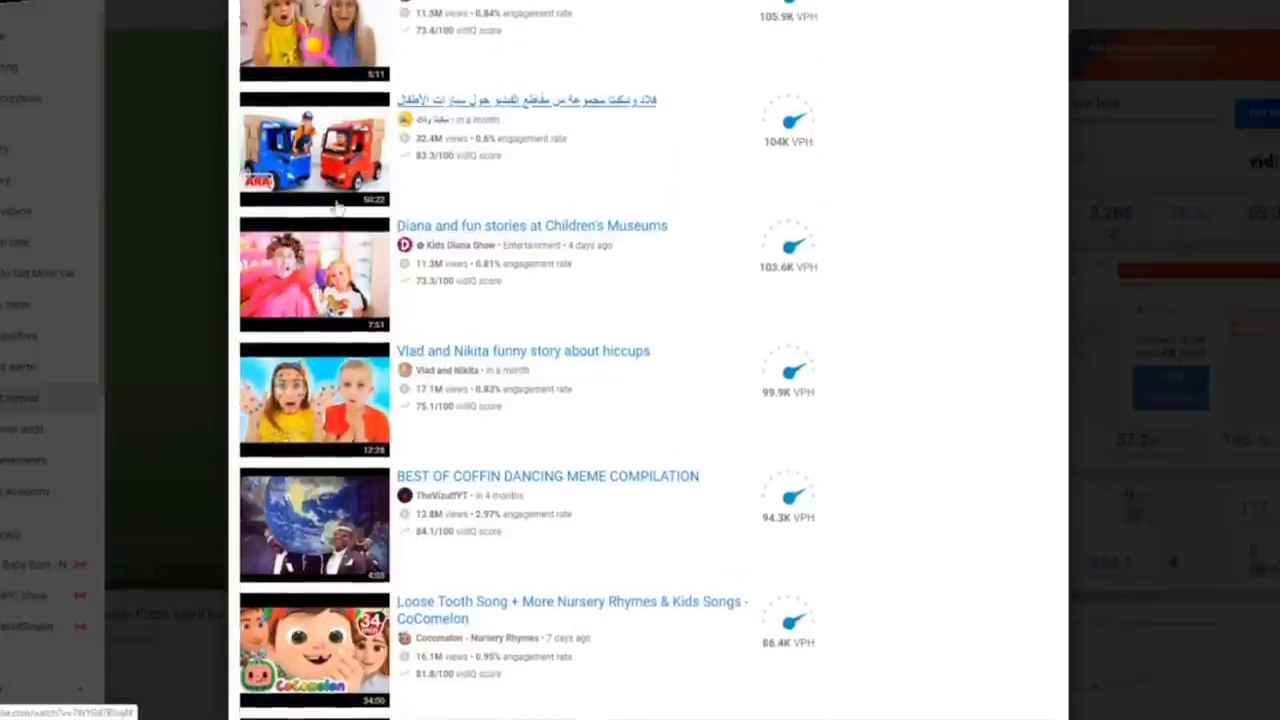
scroll(318, 230, "up", 2)
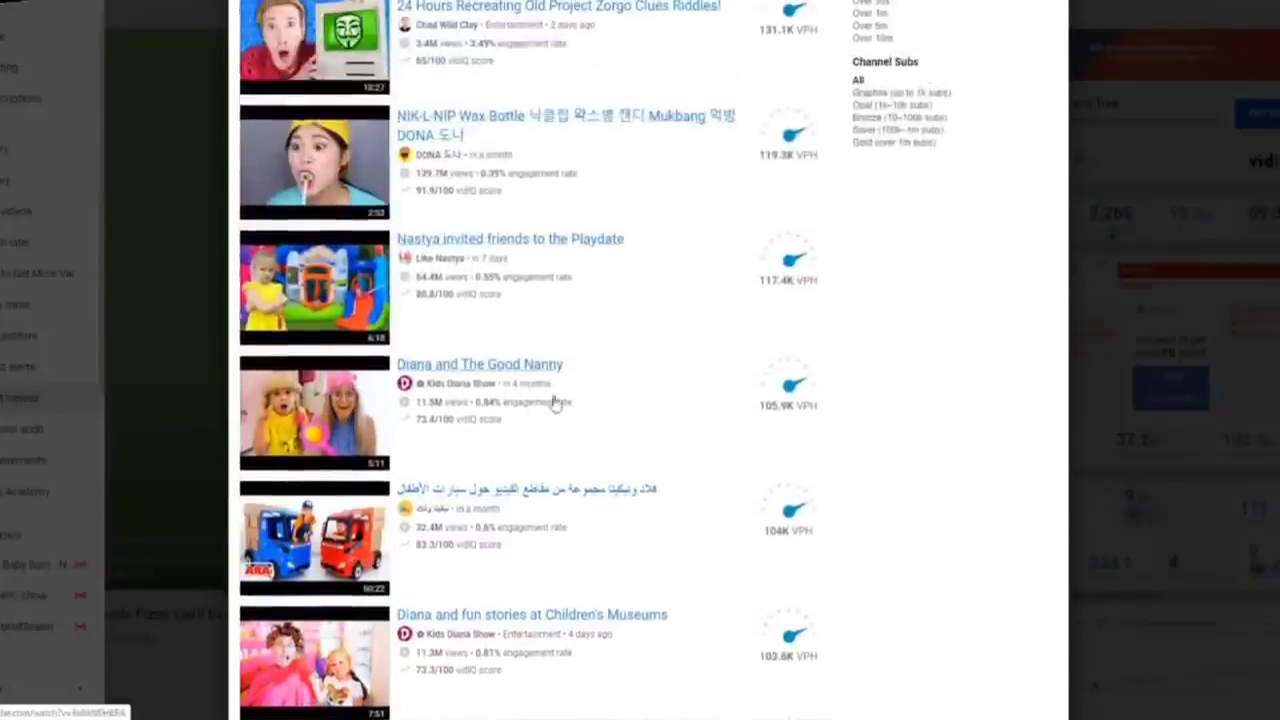
scroll(640, 343, "up", 2)
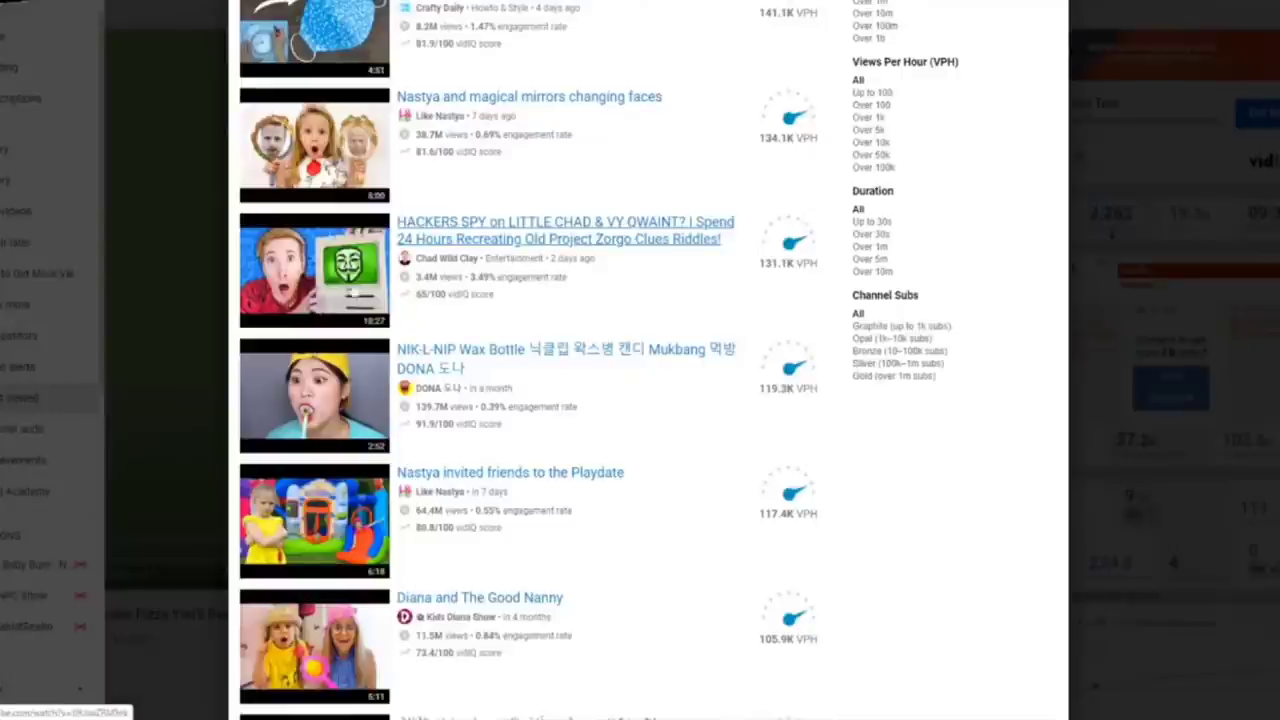
scroll(496, 328, "up", 1)
scroll(496, 328, "up", 3)
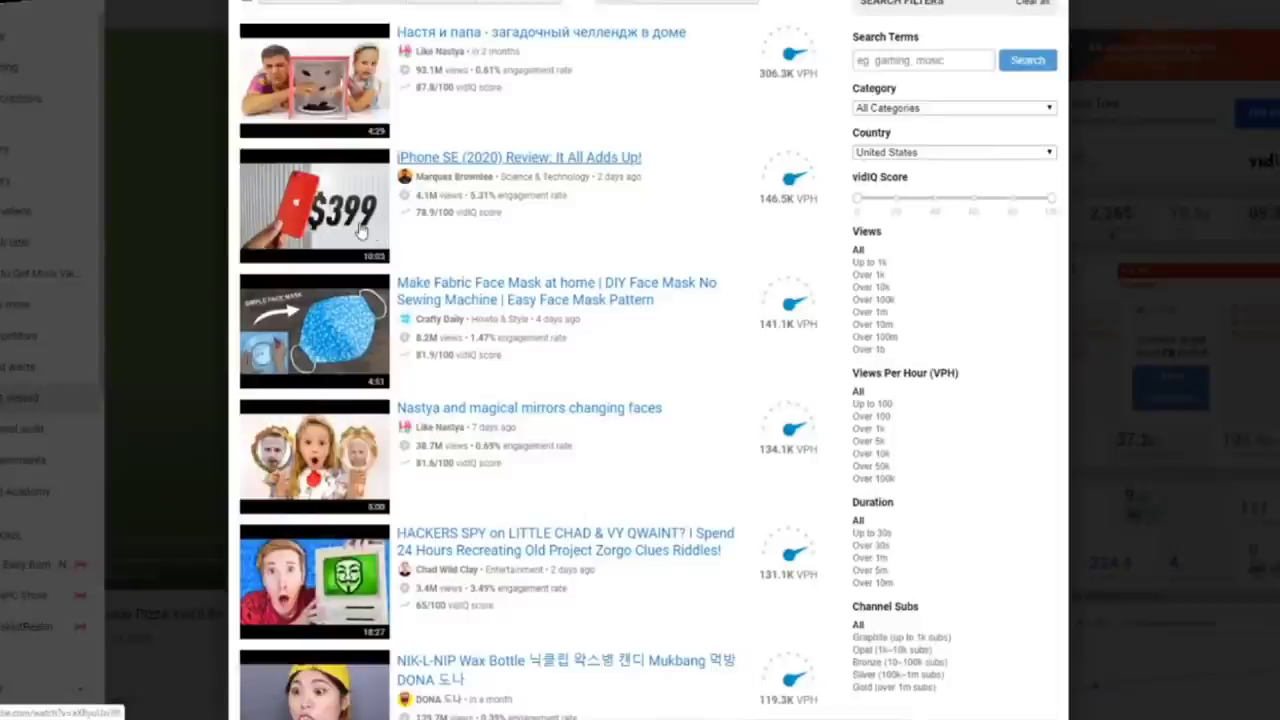
scroll(560, 260, "up", 1)
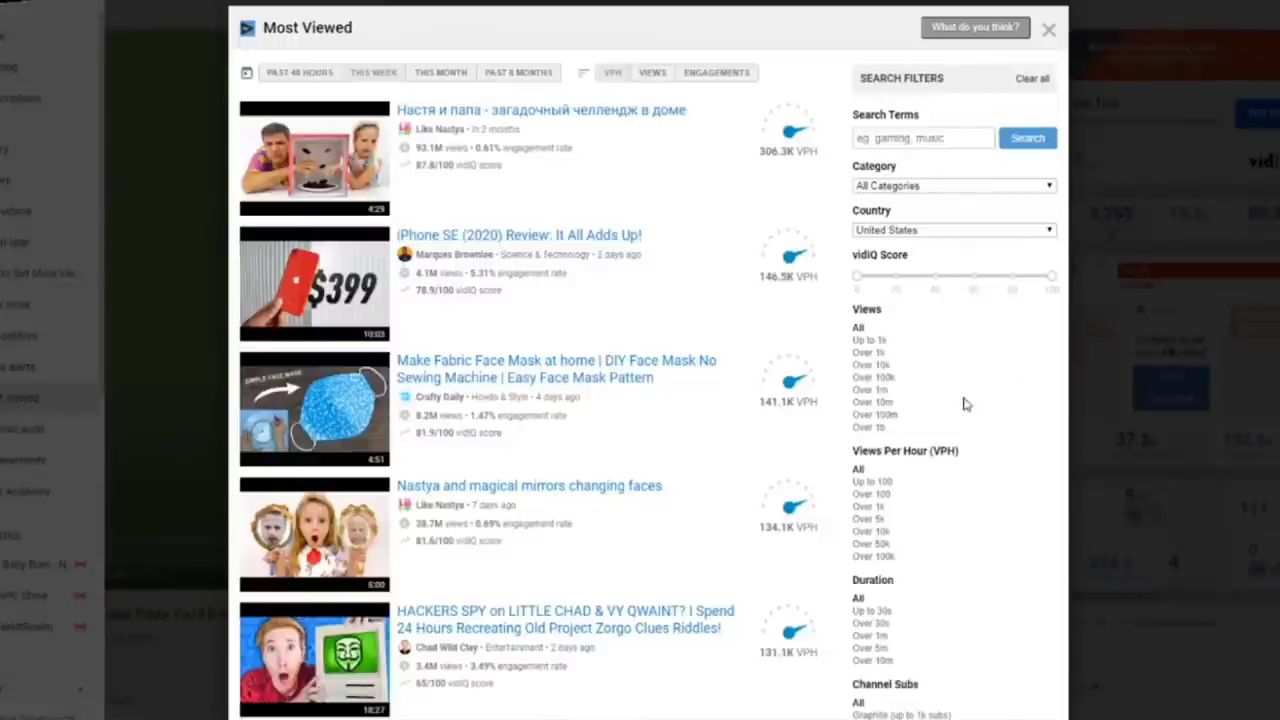
Step: Review the Most Viewed search filters, including the category and country choices, and close the list
scroll(965, 405, "down", 4)
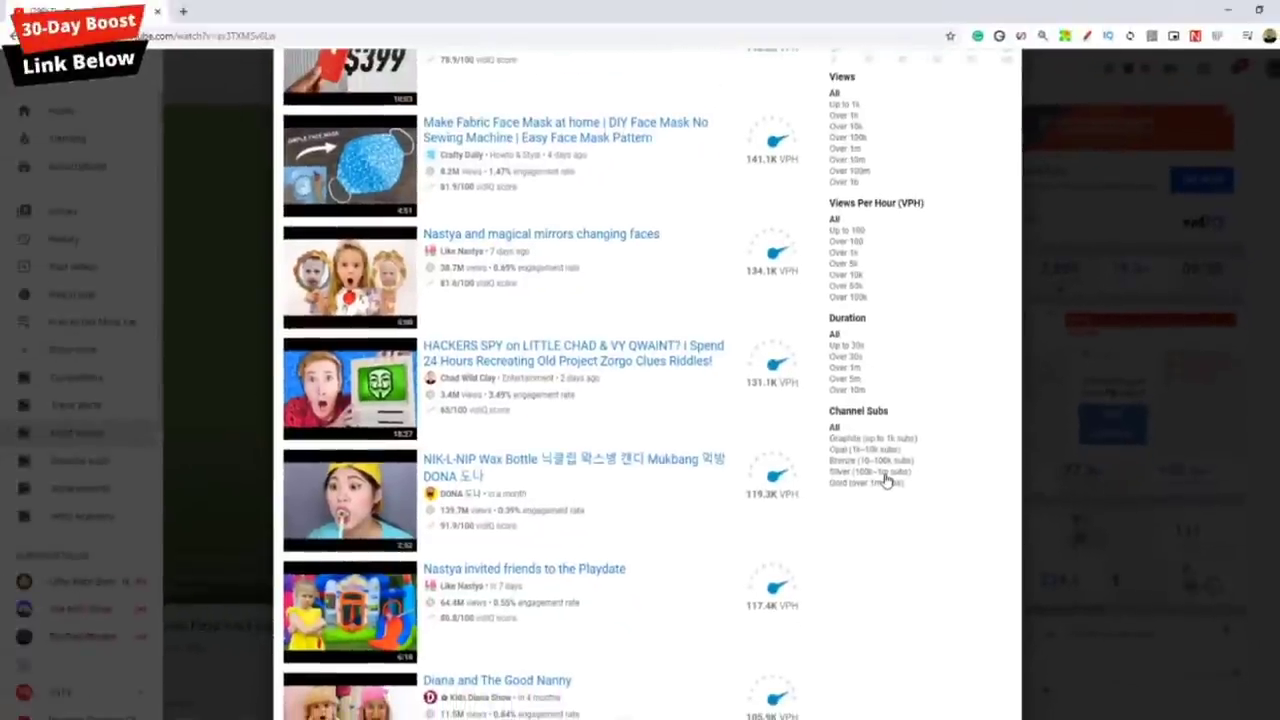
scroll(513, 296, "up", 3)
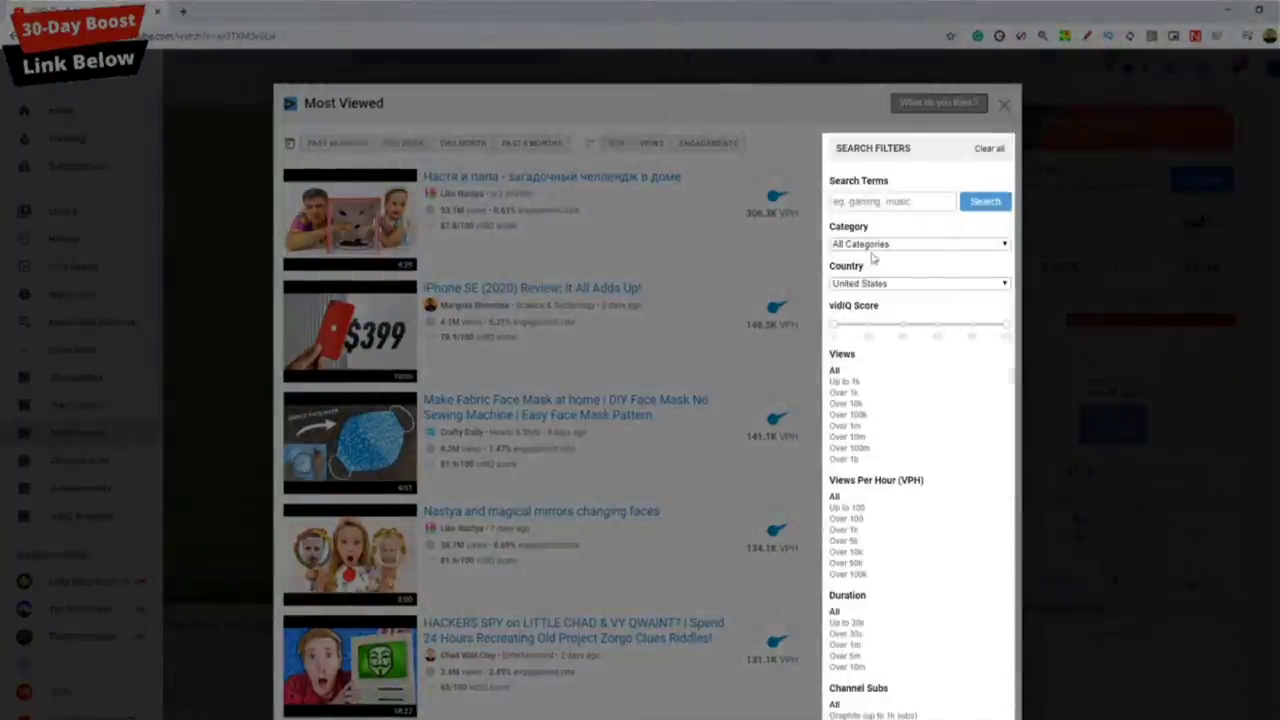
left_click(880, 247)
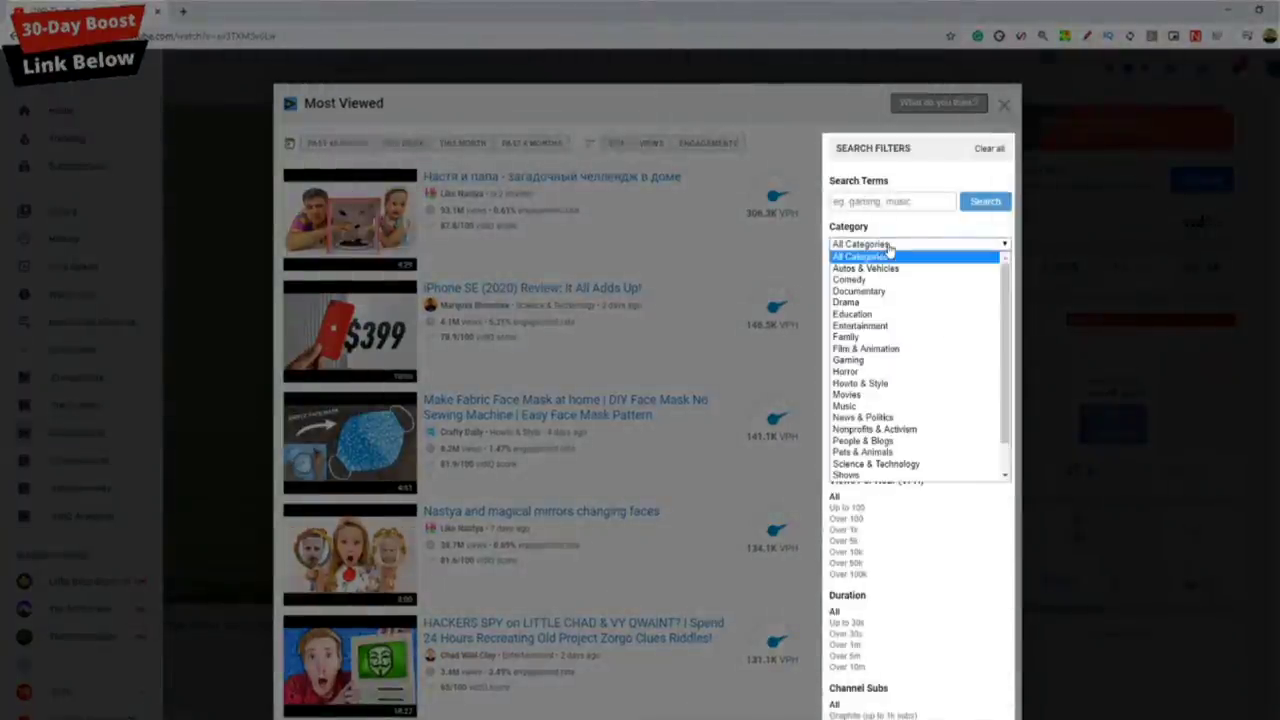
left_click(888, 250)
left_click(884, 284)
left_click(892, 285)
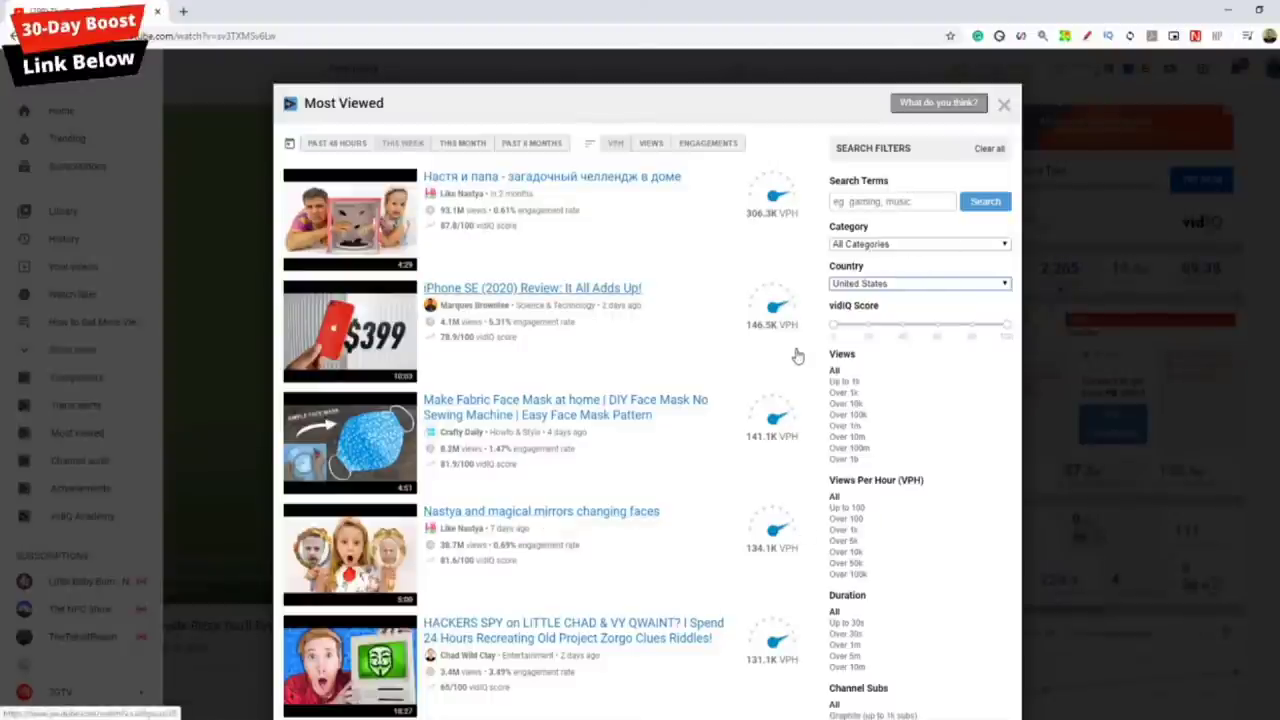
left_click(1003, 104)
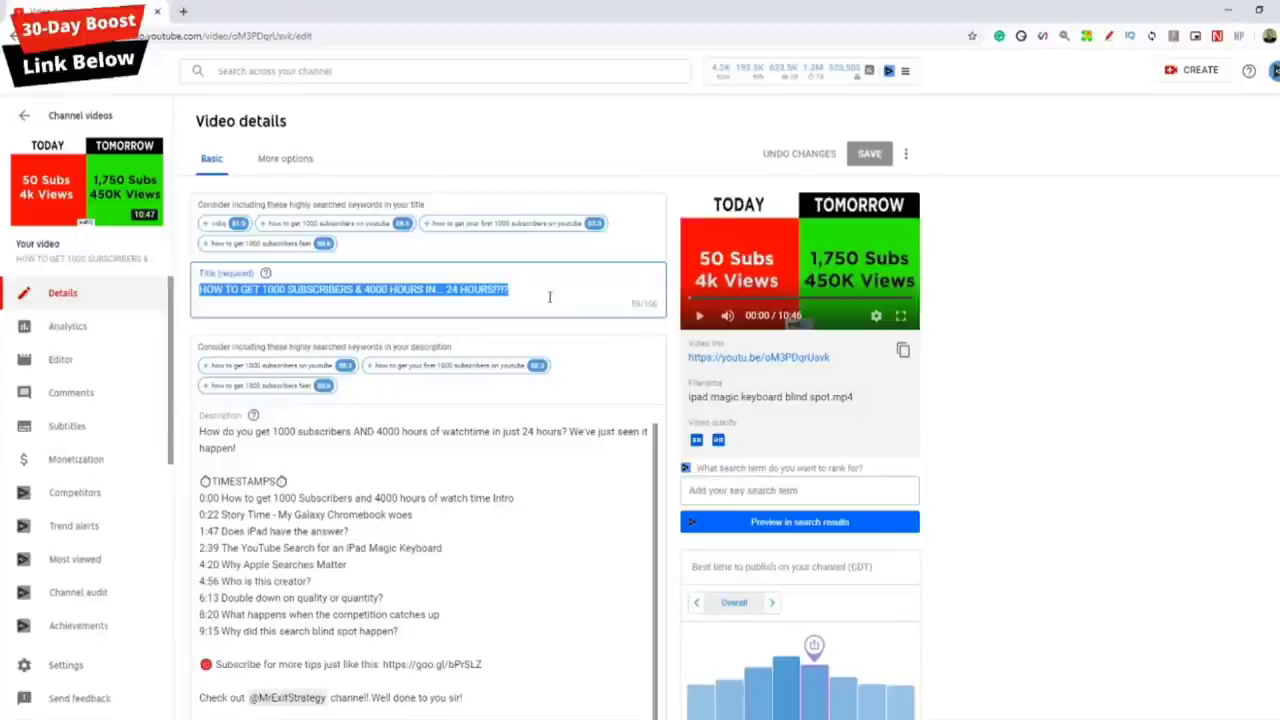
Step: Set the video's key search term to "how to get 1000 subscribers" and preview the video in the search results
left_click(506, 455)
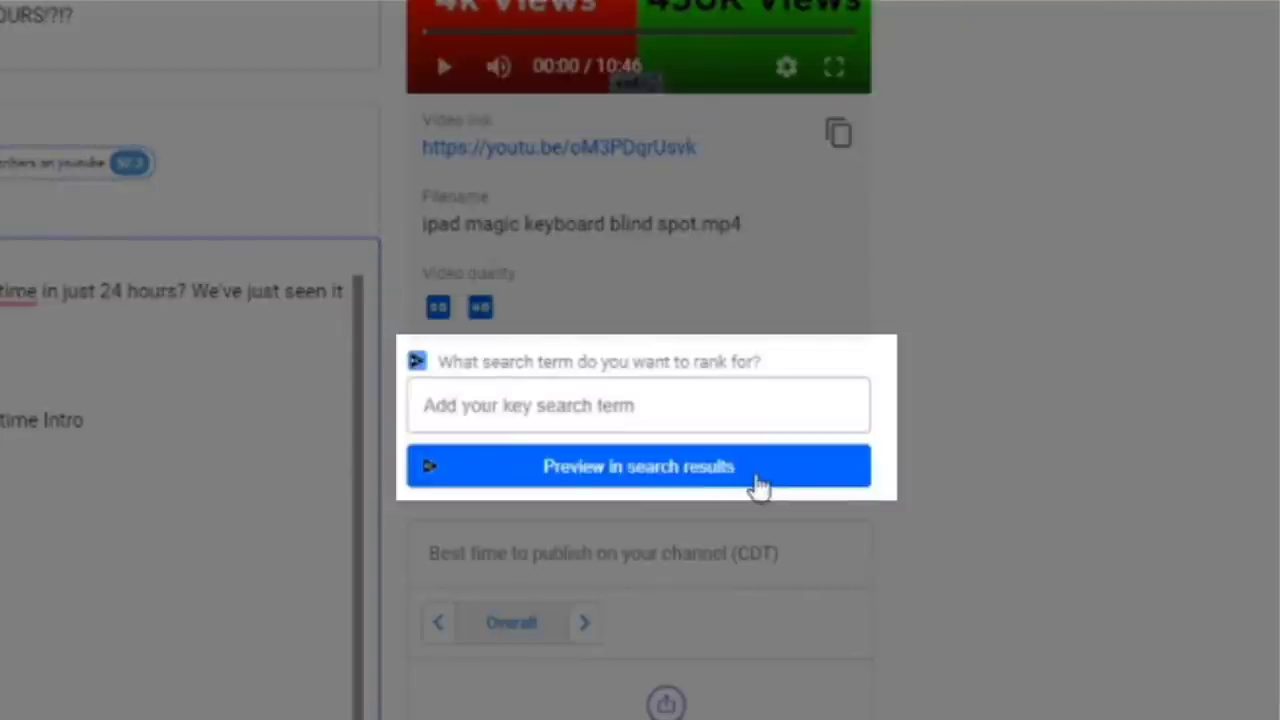
left_click(540, 421)
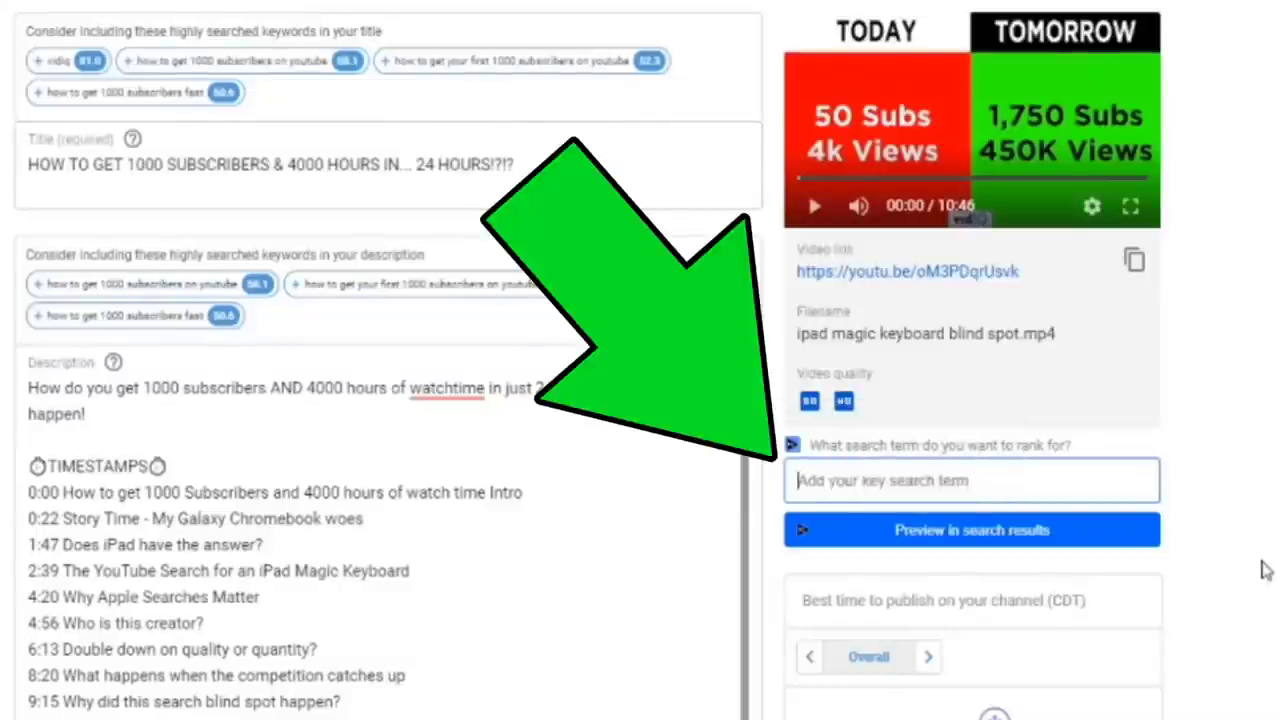
type("how to get 100")
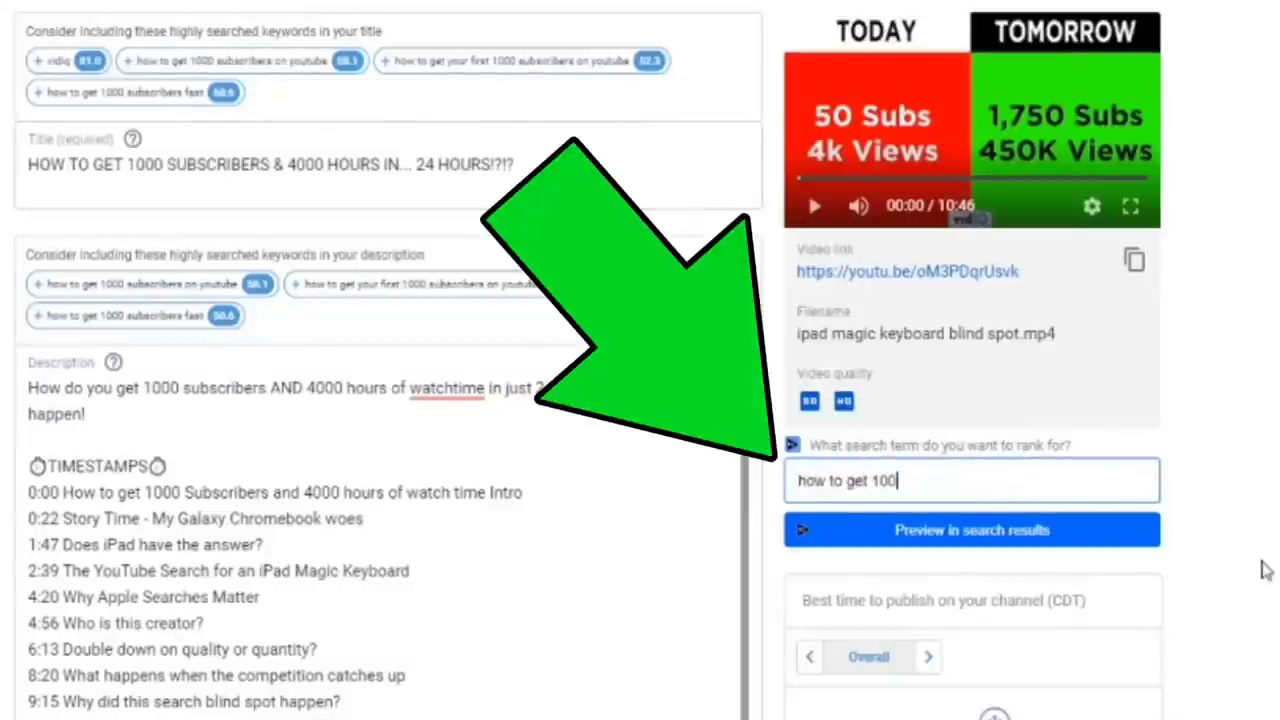
type("0 subscribers")
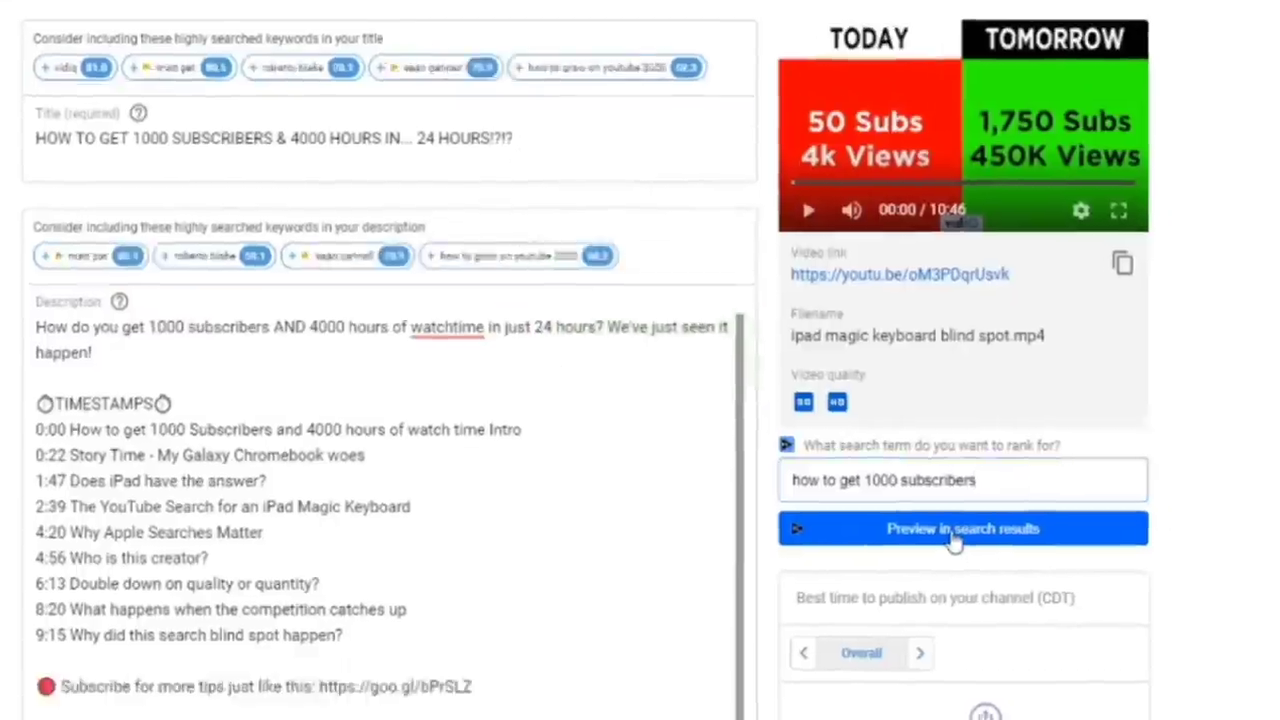
left_click(955, 529)
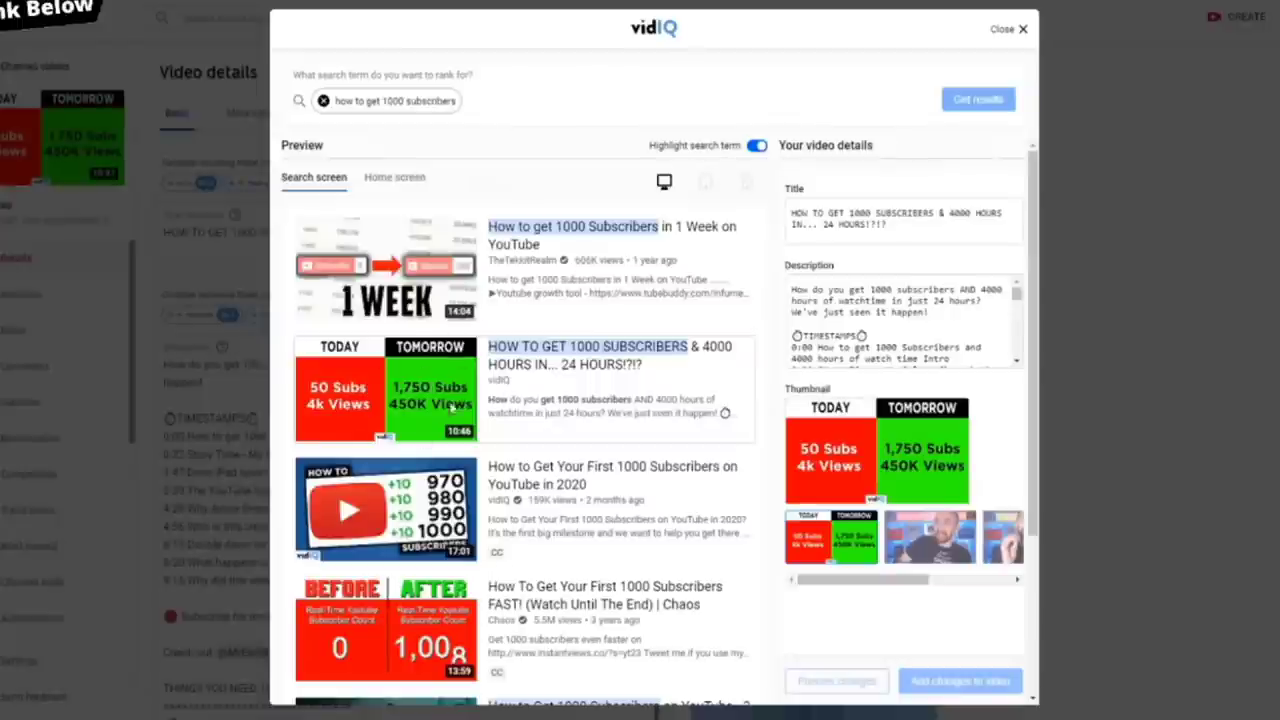
Step: Compare the video's title and thumbnail with the competing videos in the search screen preview
scroll(452, 410, "down", 3)
scroll(418, 636, "up", 3)
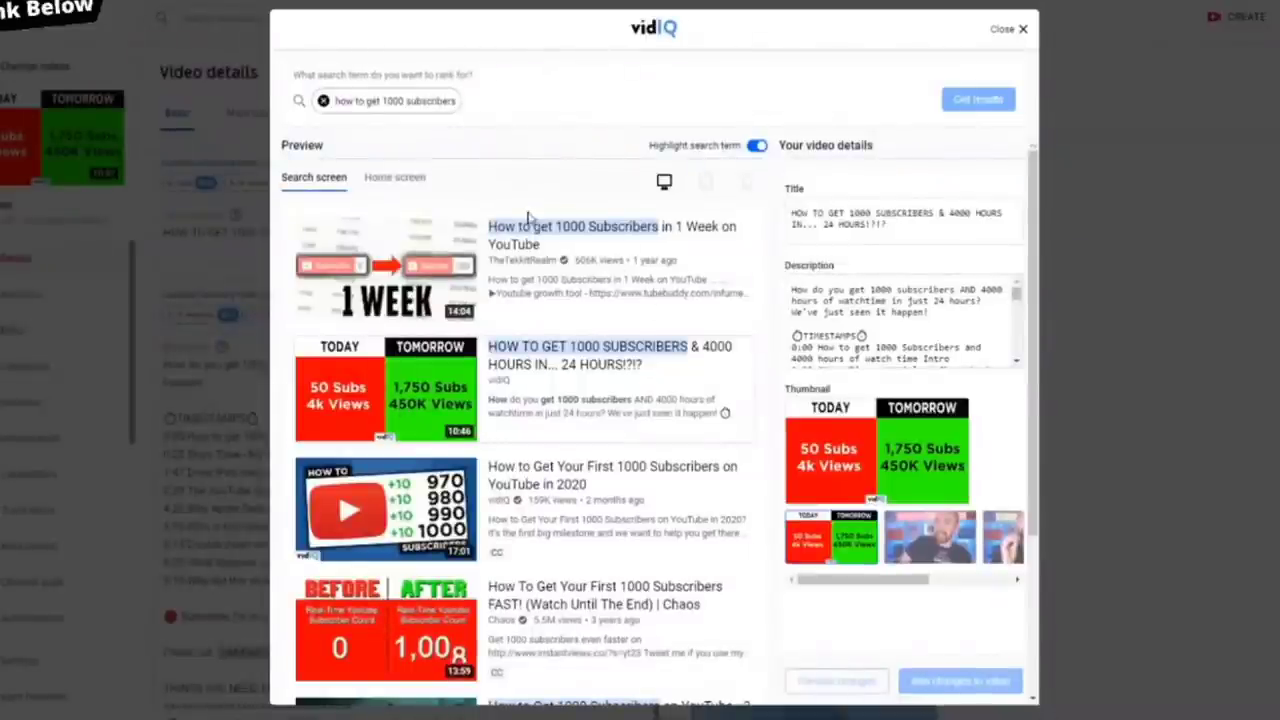
left_click(904, 225)
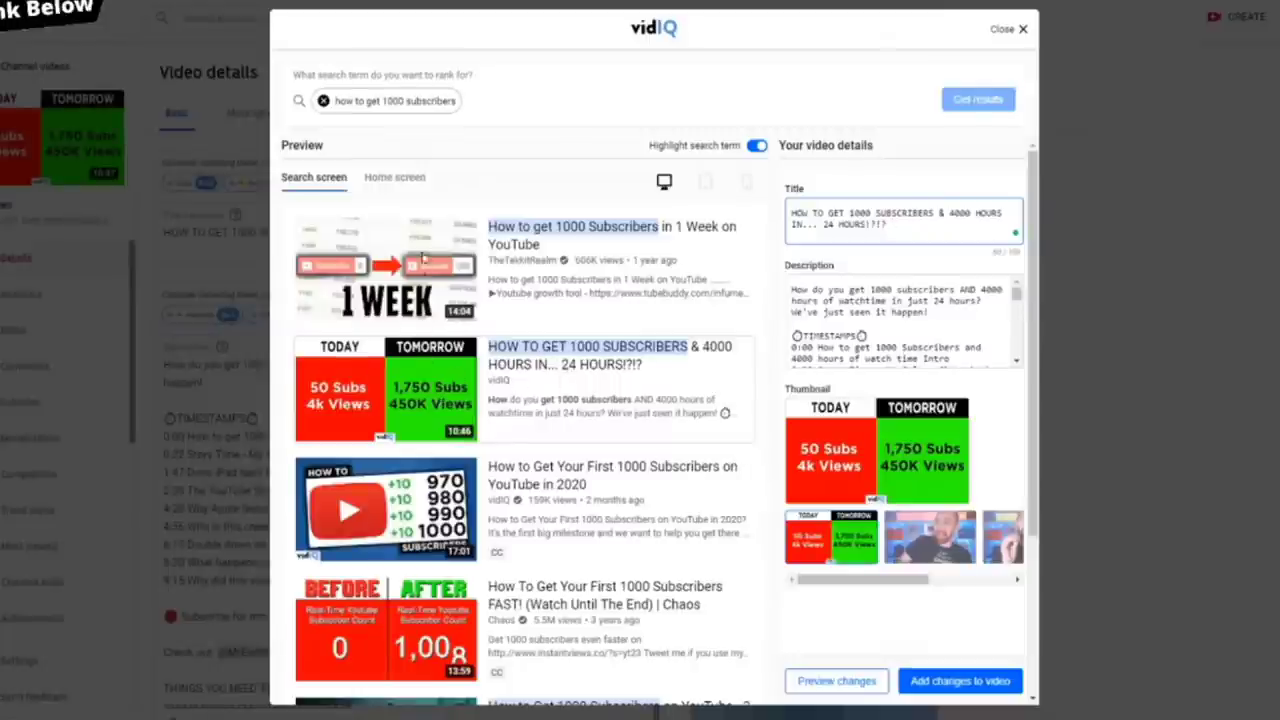
scroll(410, 360, "down", 5)
scroll(396, 465, "up", 5)
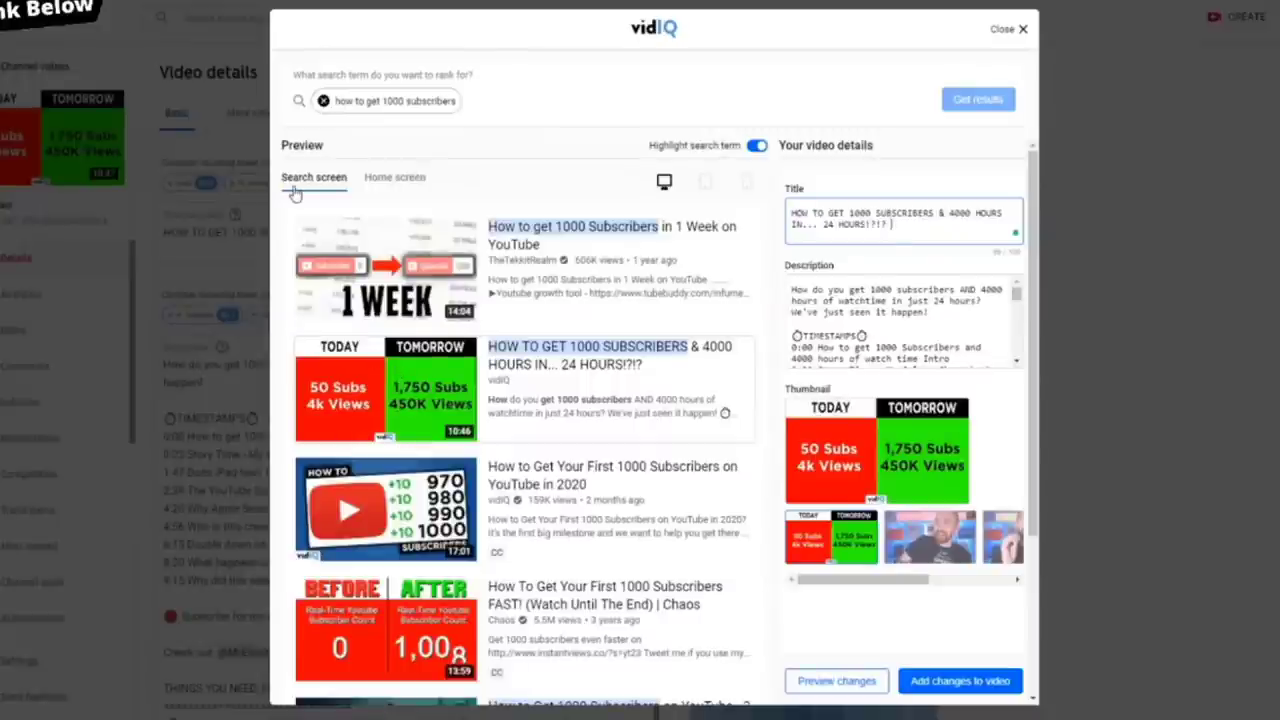
Step: Preview the video on the home screen for desktop, tablet and phone and on the phone and desktop search screens, closing the preview when done
left_click(390, 182)
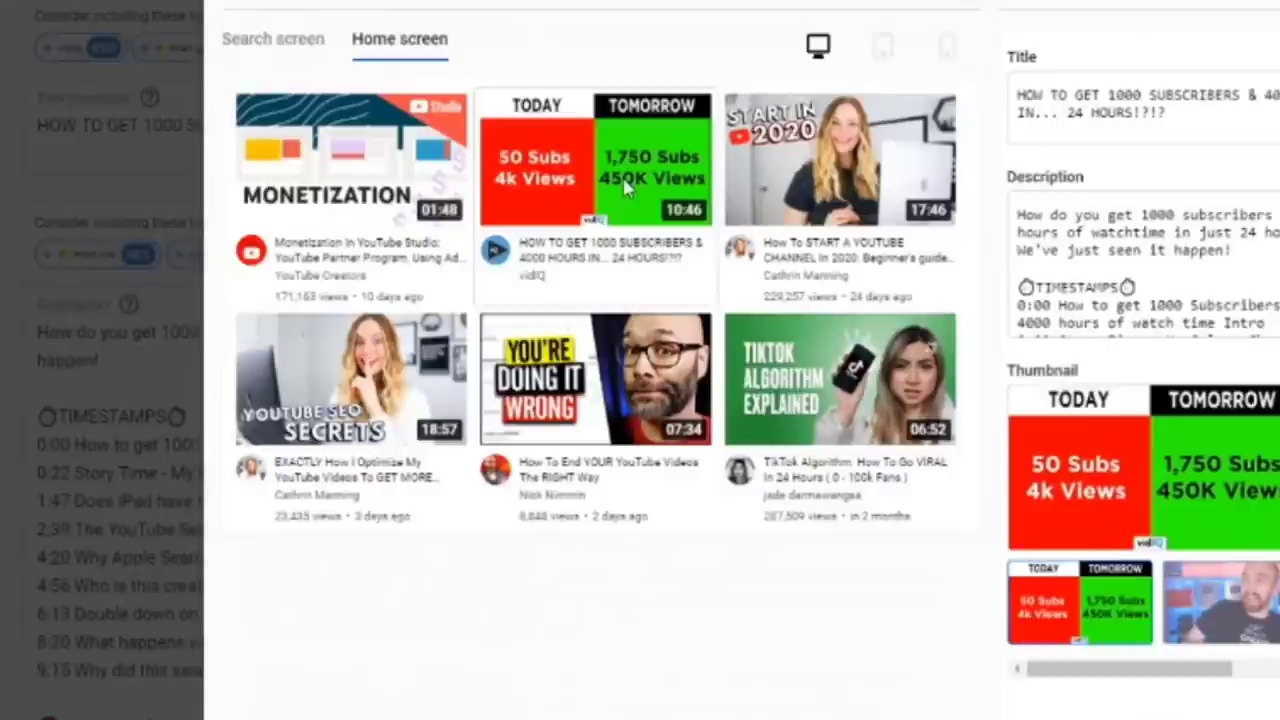
left_click(887, 47)
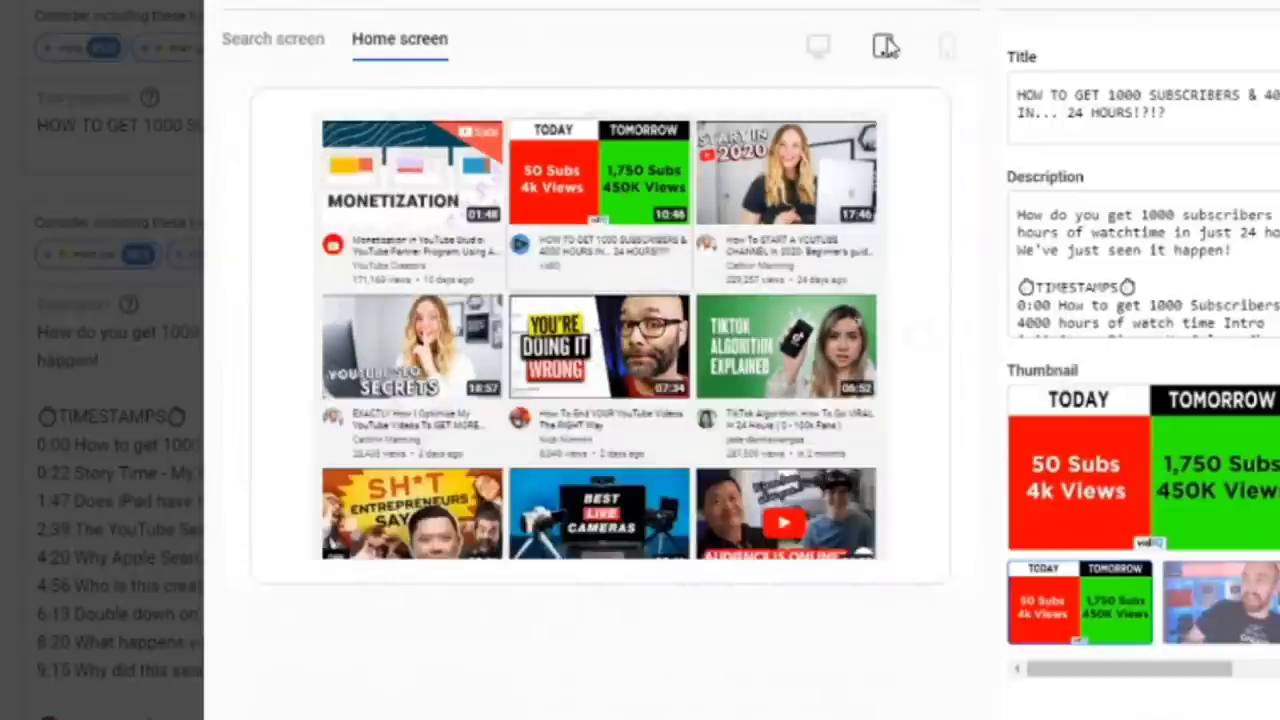
left_click(946, 48)
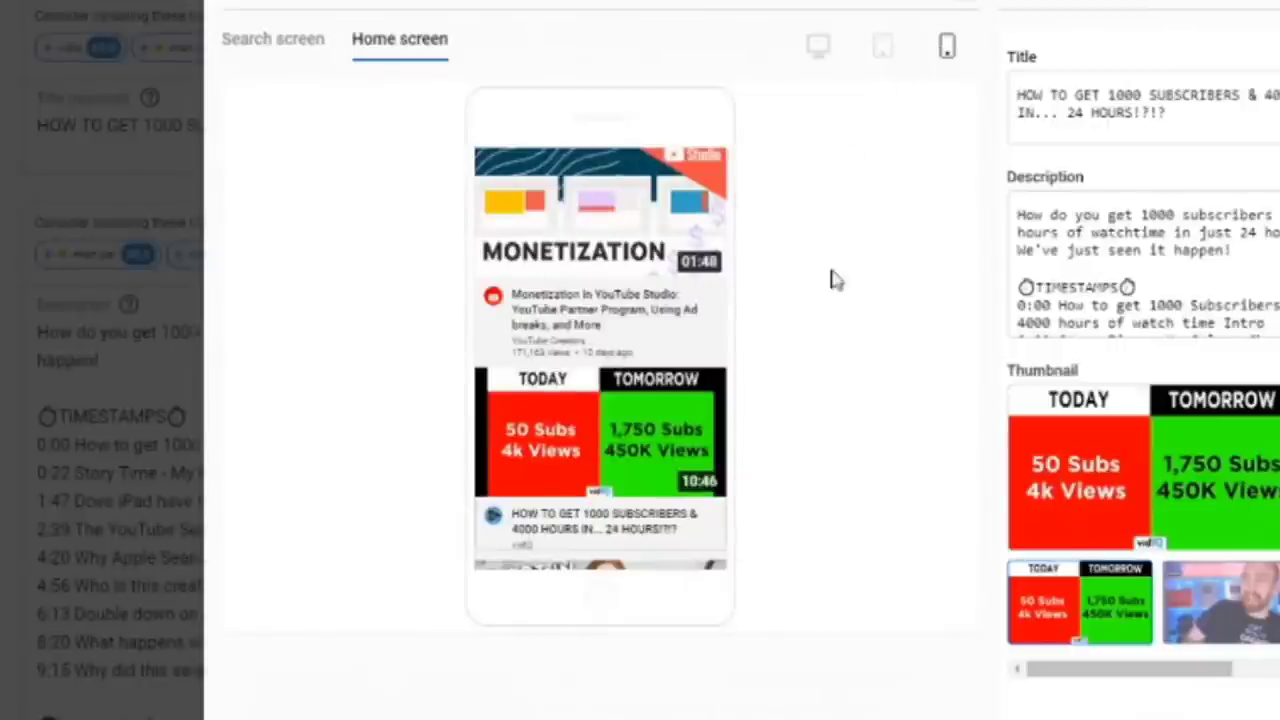
left_click(276, 44)
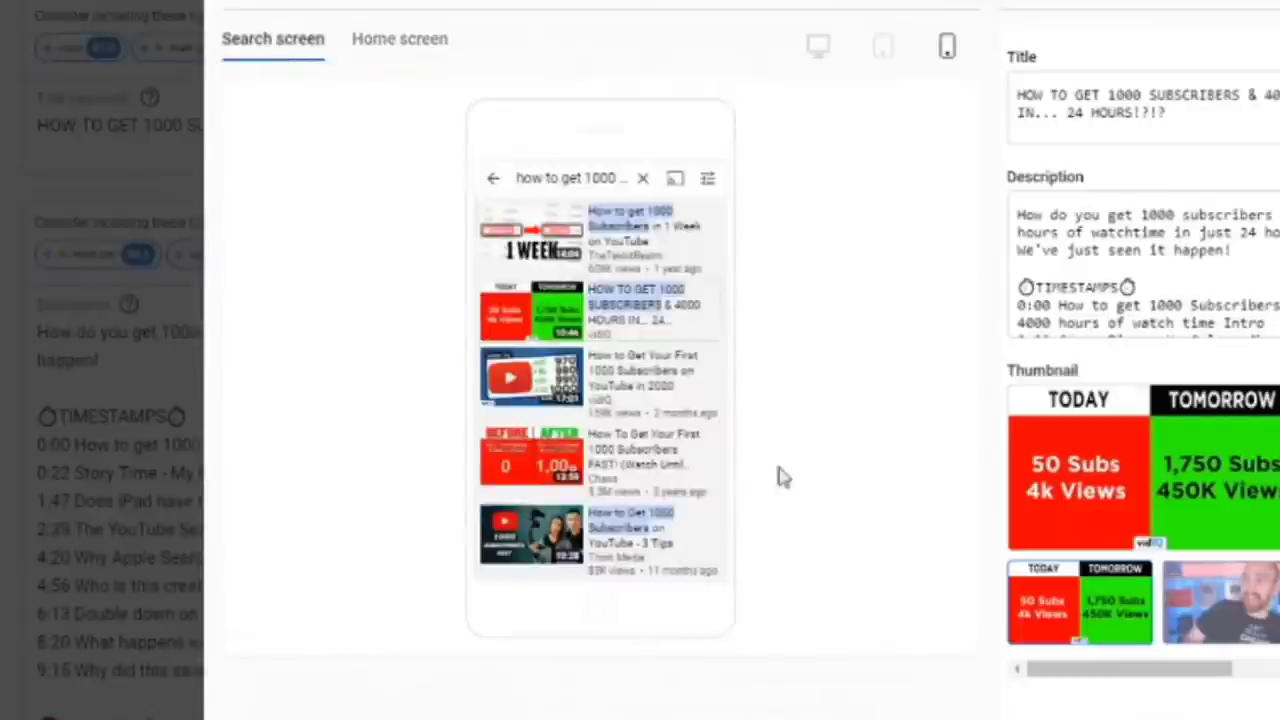
left_click(822, 48)
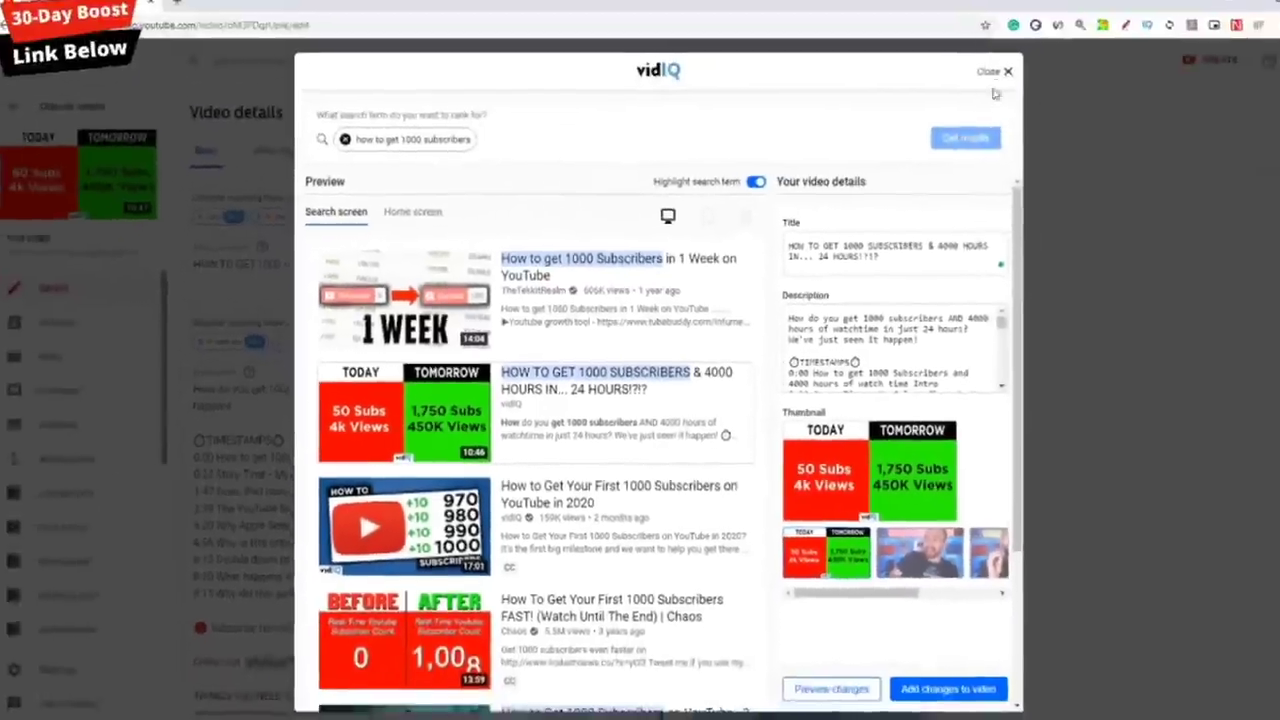
left_click(1007, 71)
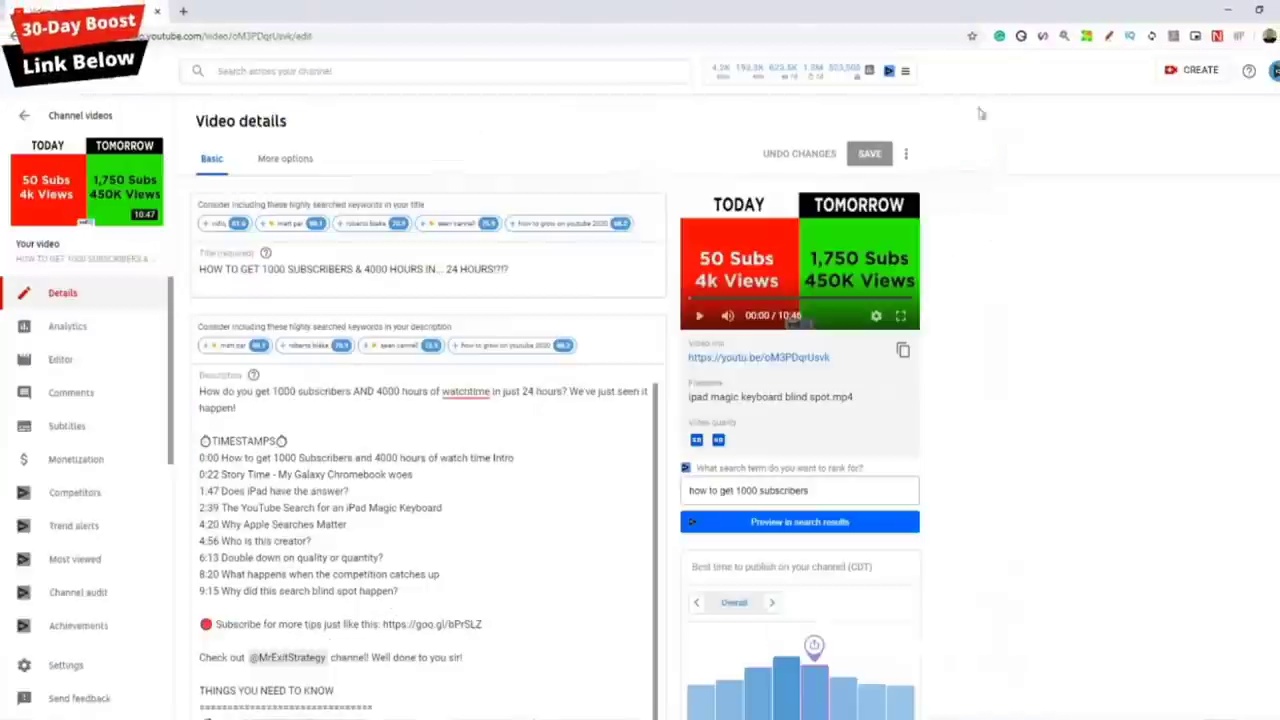
Step: Reopen the search results preview and replace the target search term with "how to get 100 subs" to get its results
left_click(769, 530)
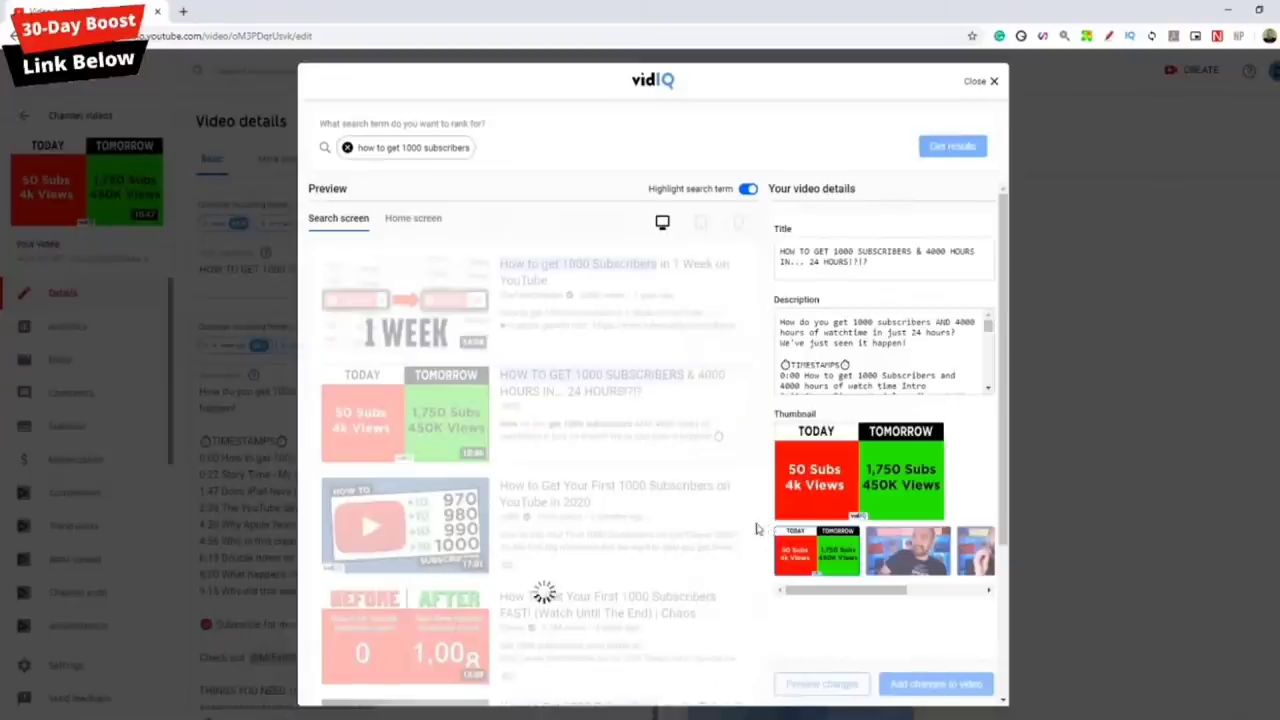
left_click(347, 147)
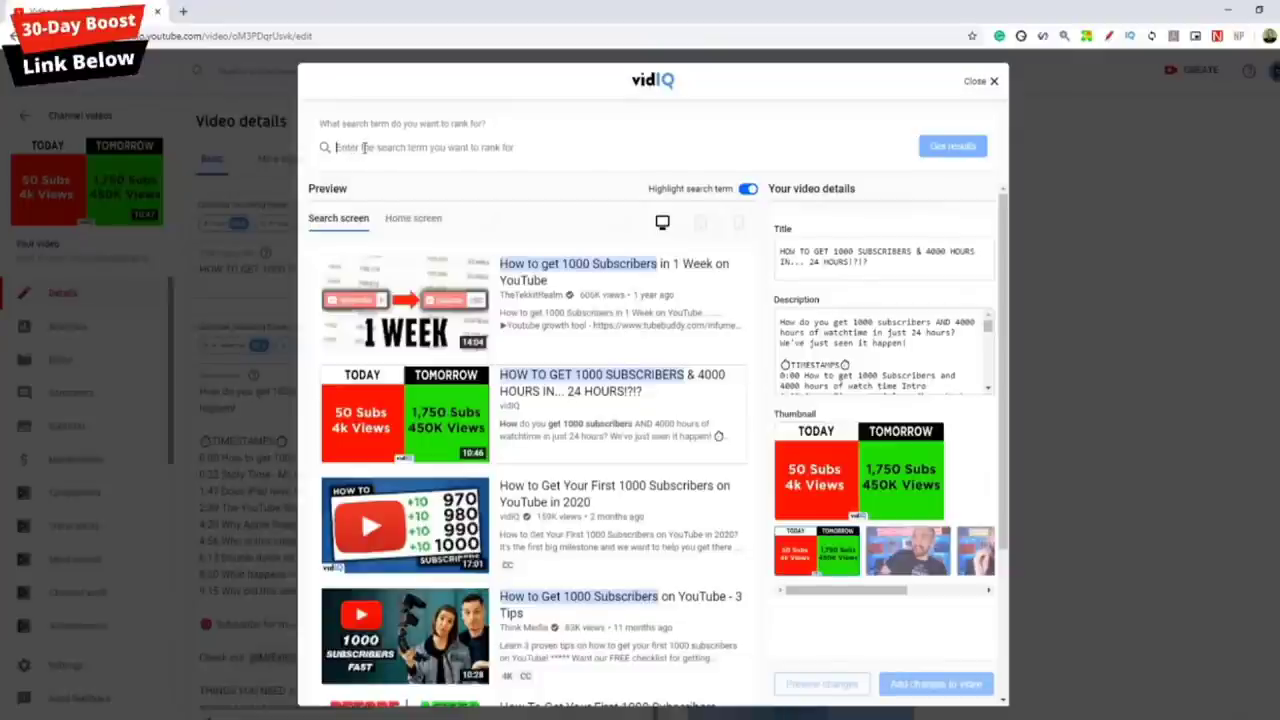
type("how to get 1")
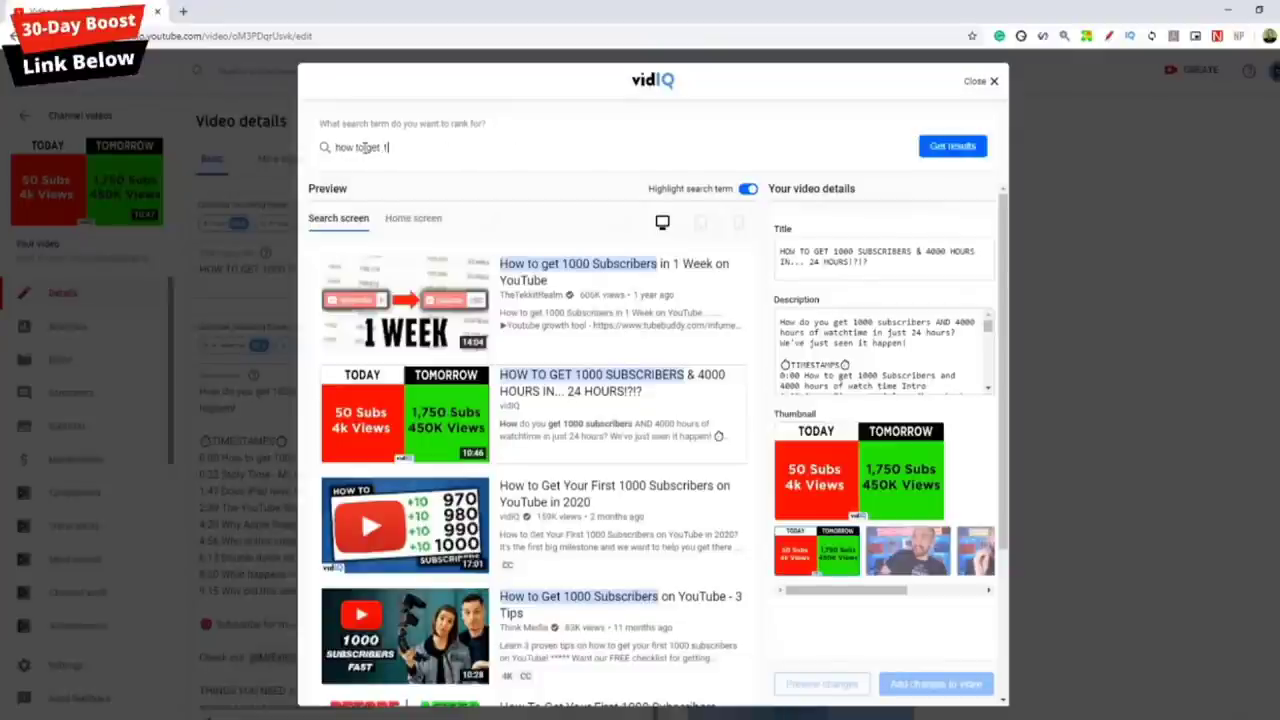
type("00 subs")
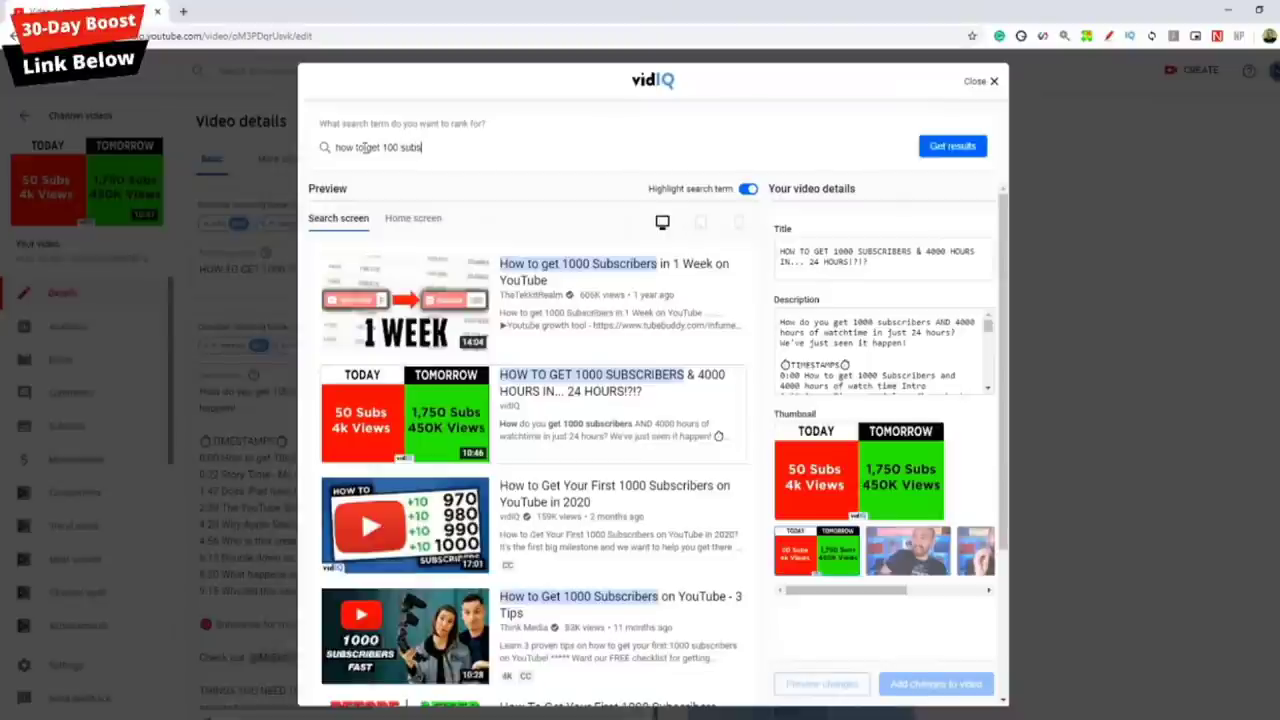
left_click(945, 146)
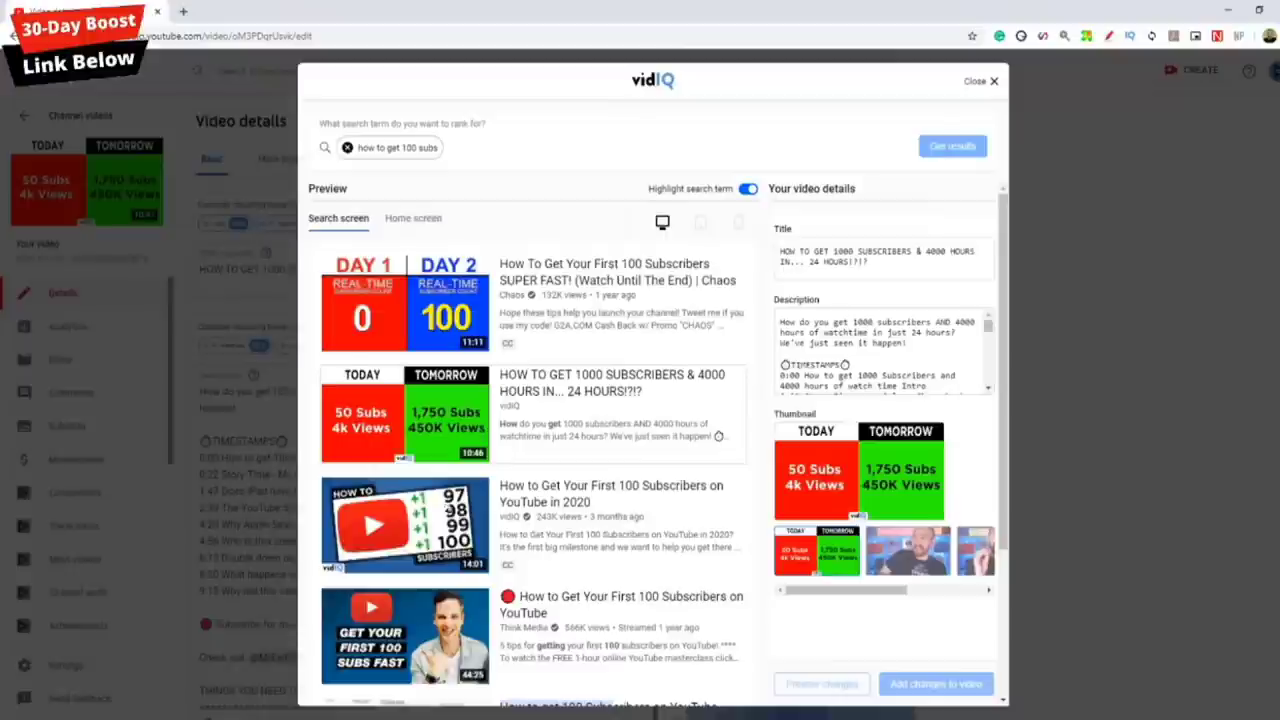
Step: Compare the video with the competing results for the 100 subs search term and close the preview
scroll(420, 655, "down", 2)
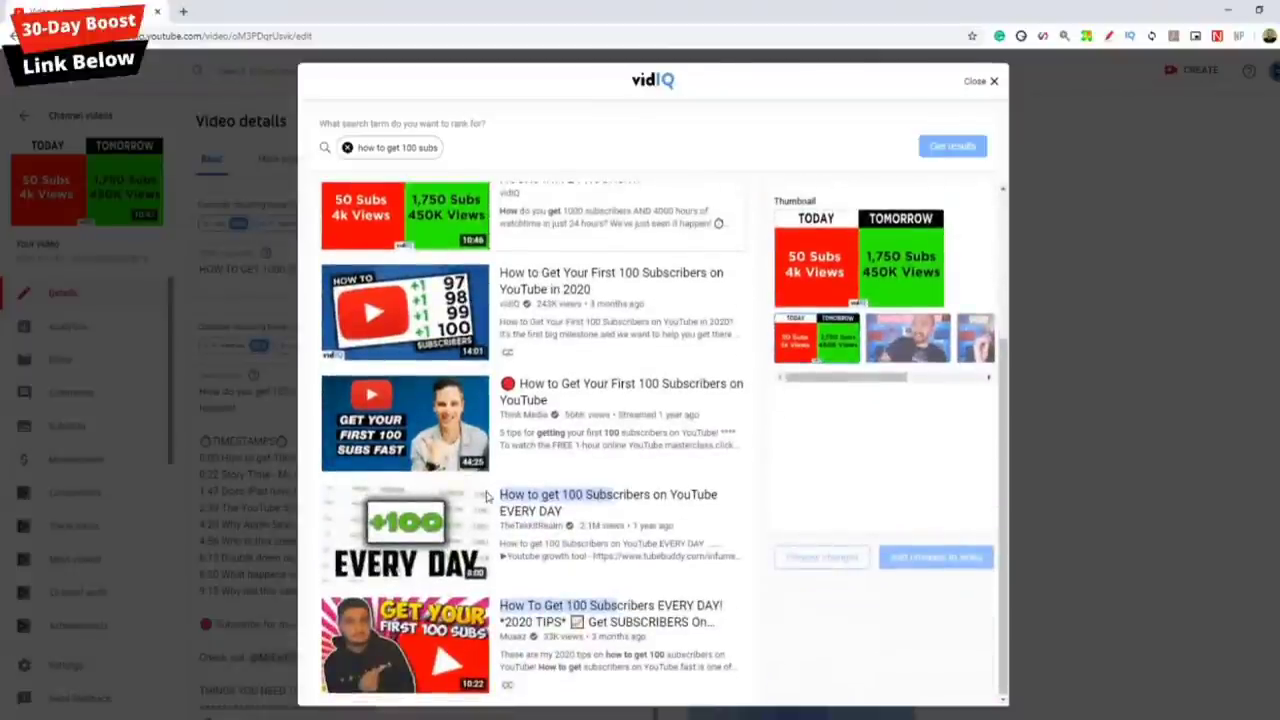
scroll(482, 503, "up", 3)
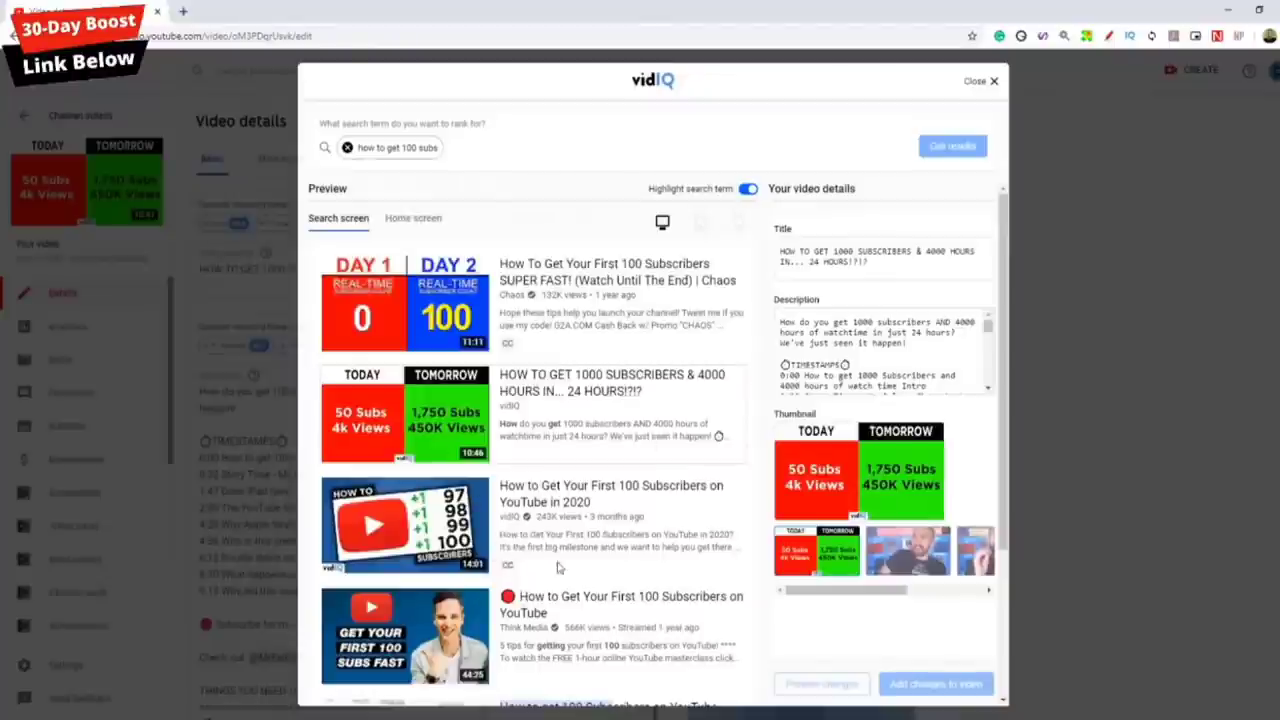
key("Escape")
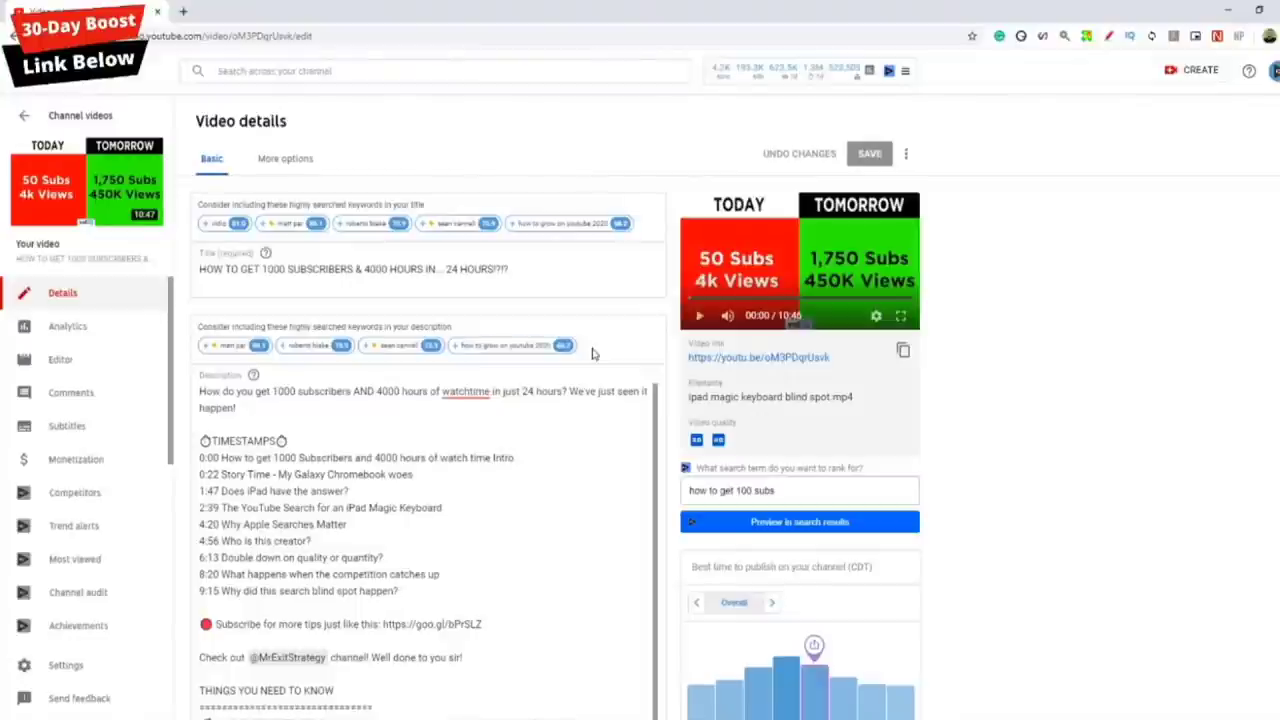
Step: Look through the video's details, from the title and description down to the tags
left_click(261, 269)
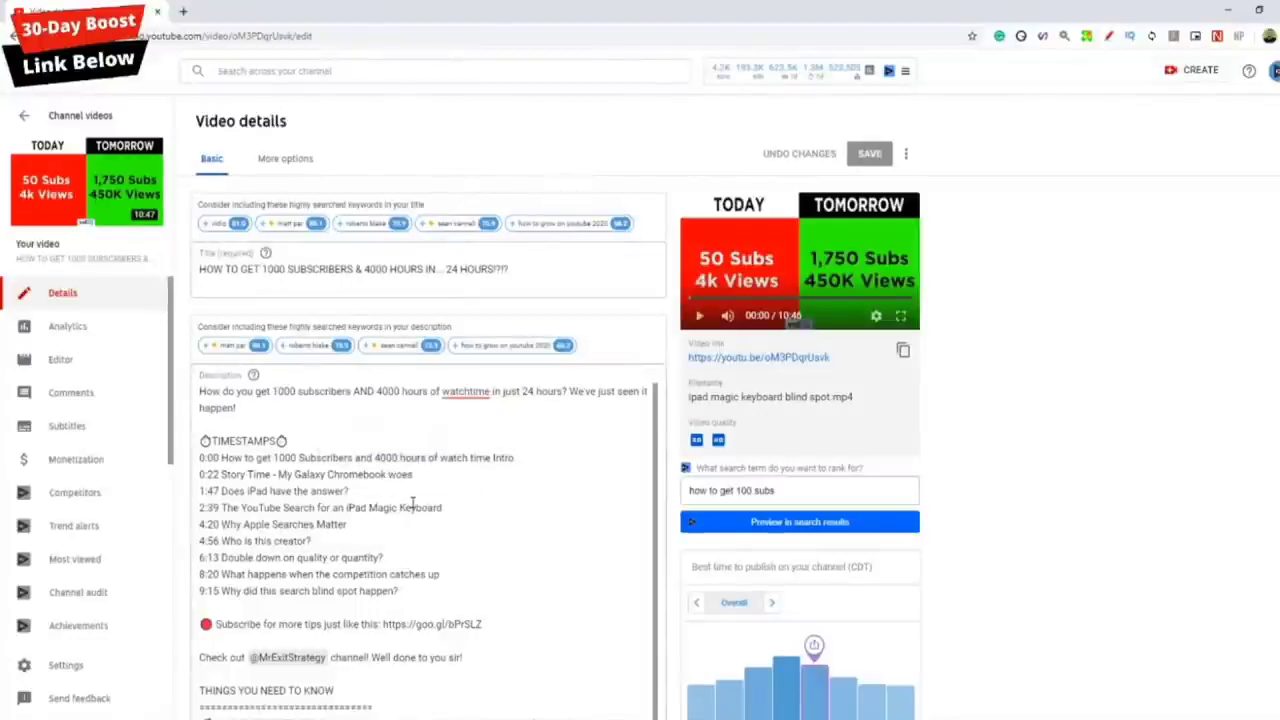
scroll(463, 626, "down", 1)
scroll(681, 605, "down", 10)
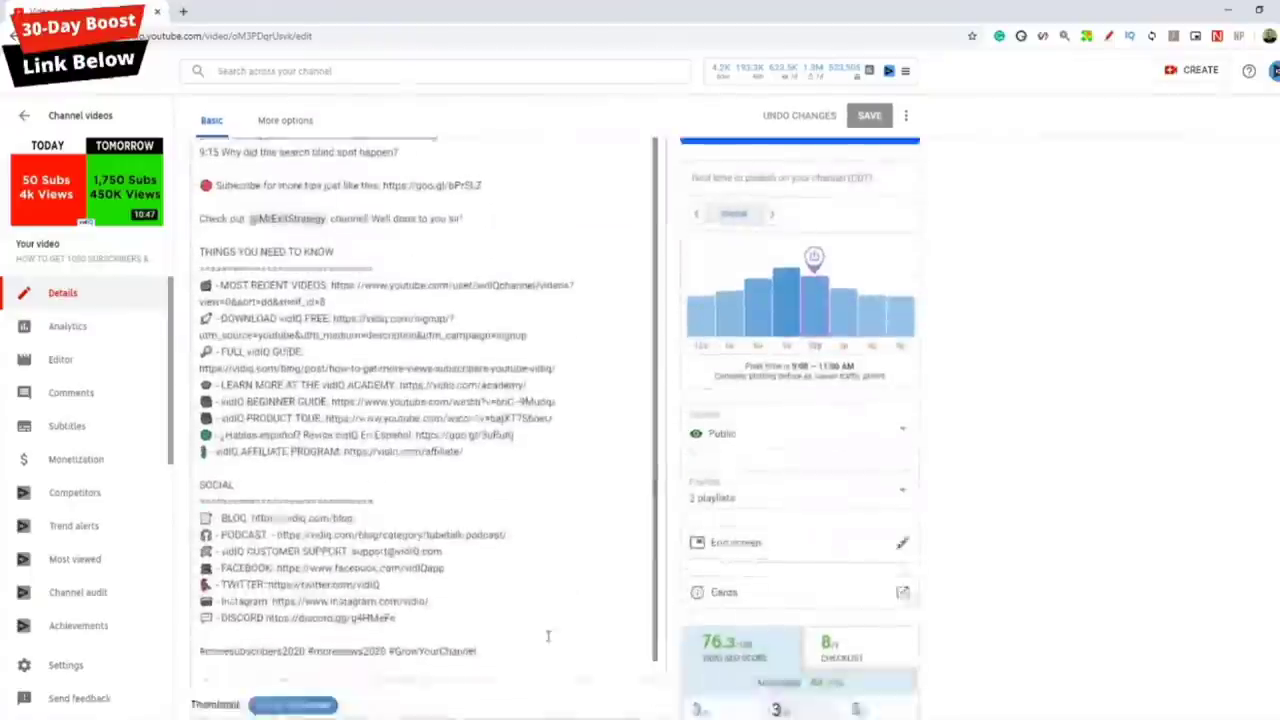
scroll(373, 557, "down", 4)
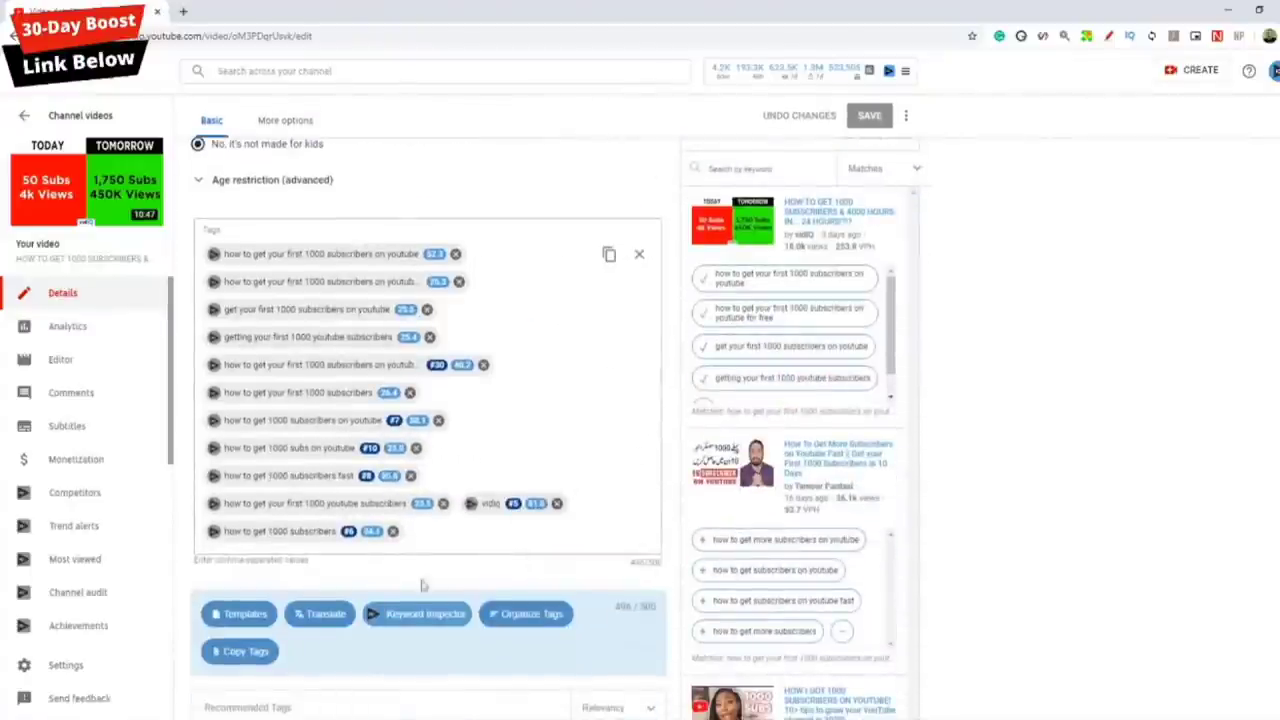
scroll(510, 508, "up", 15)
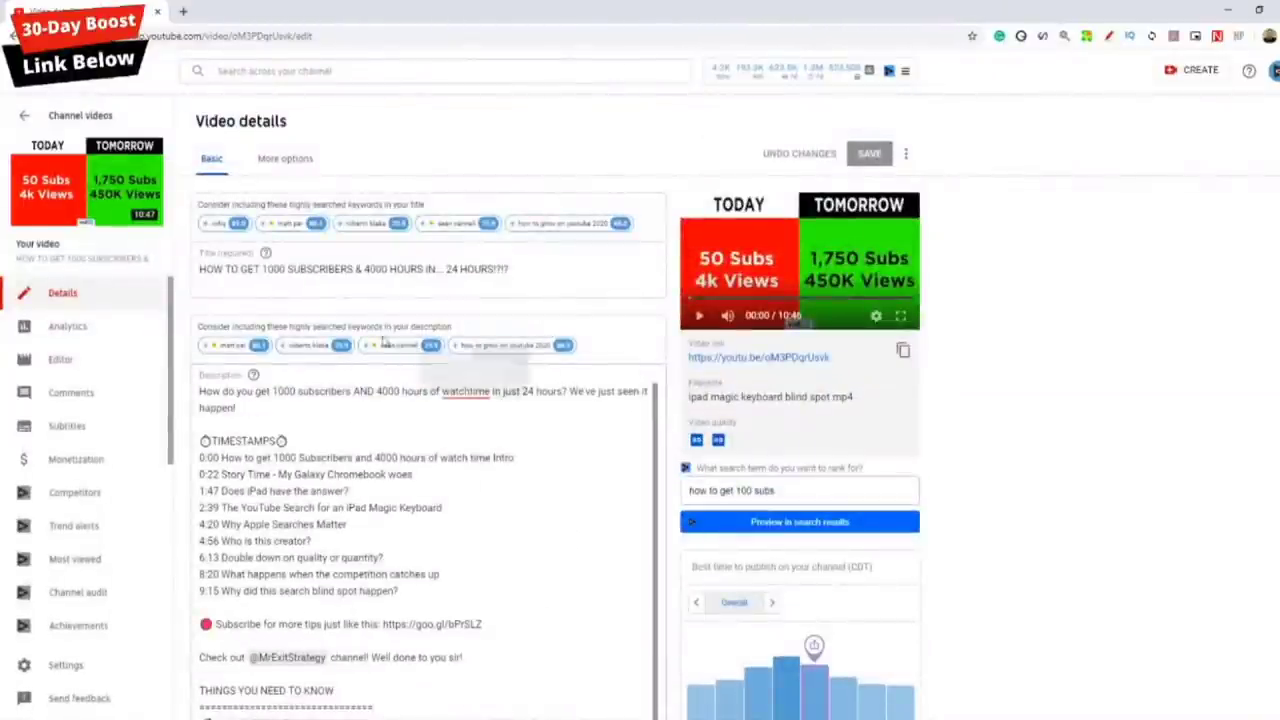
Step: Examine the title and the description's timestamps, highlighting part of the 6:13 "Double down on quality or quantity?" entry
left_click(200, 268)
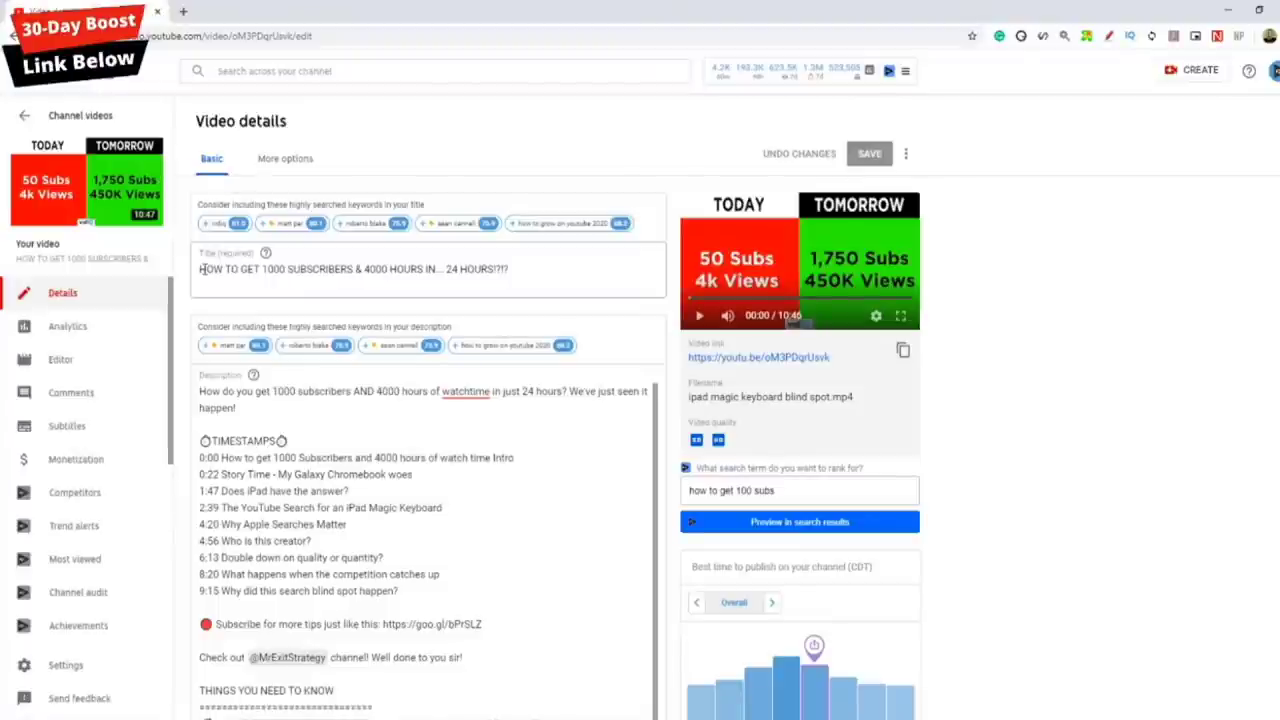
left_click(202, 269)
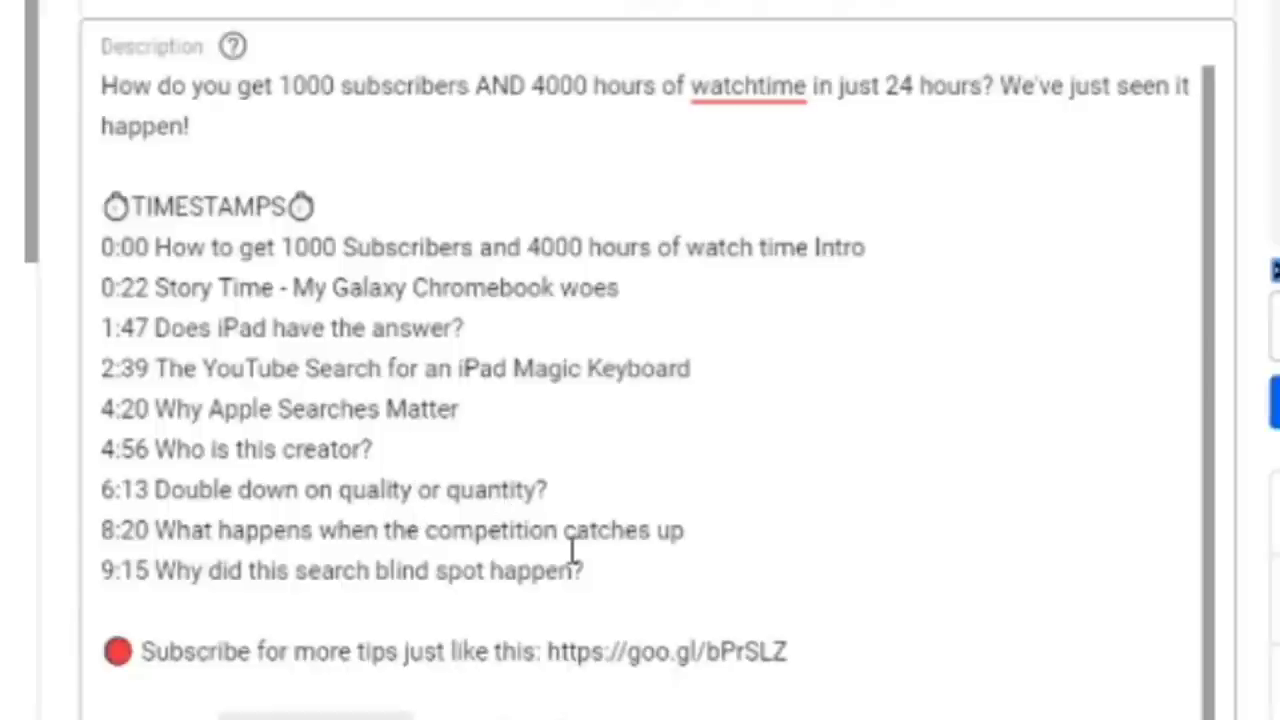
left_click_drag(560, 491, 249, 489)
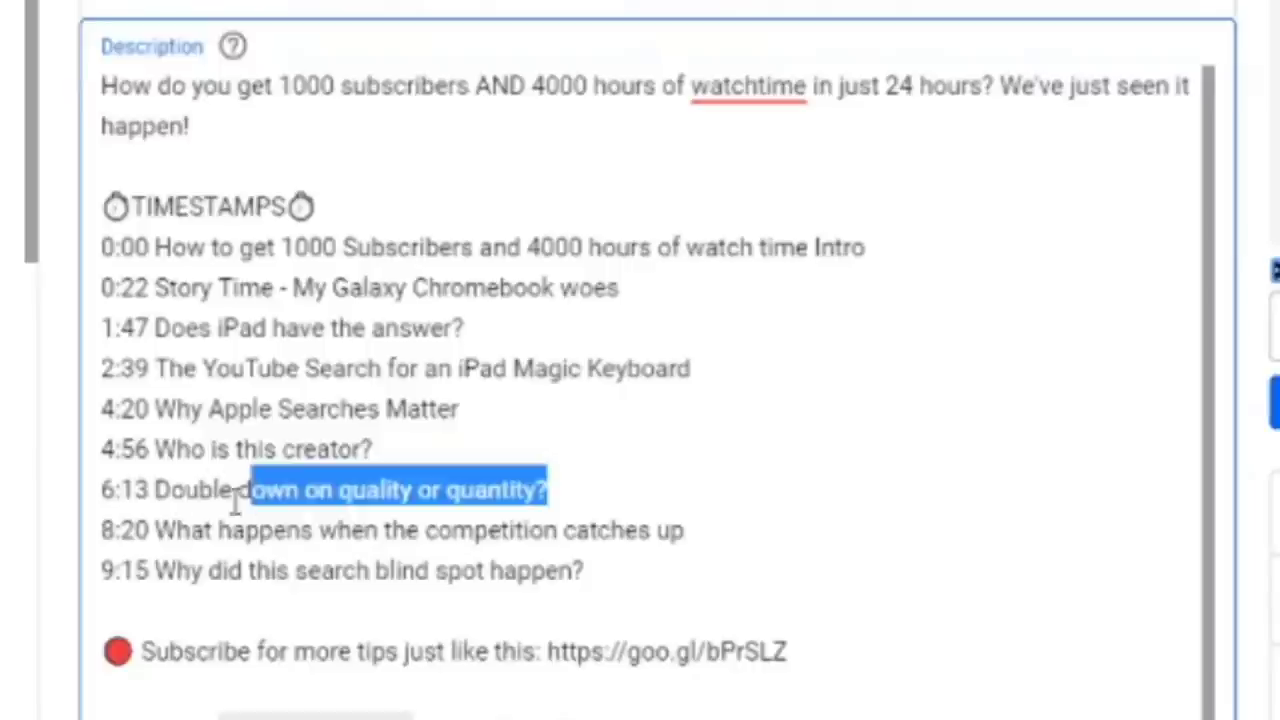
left_click(388, 540)
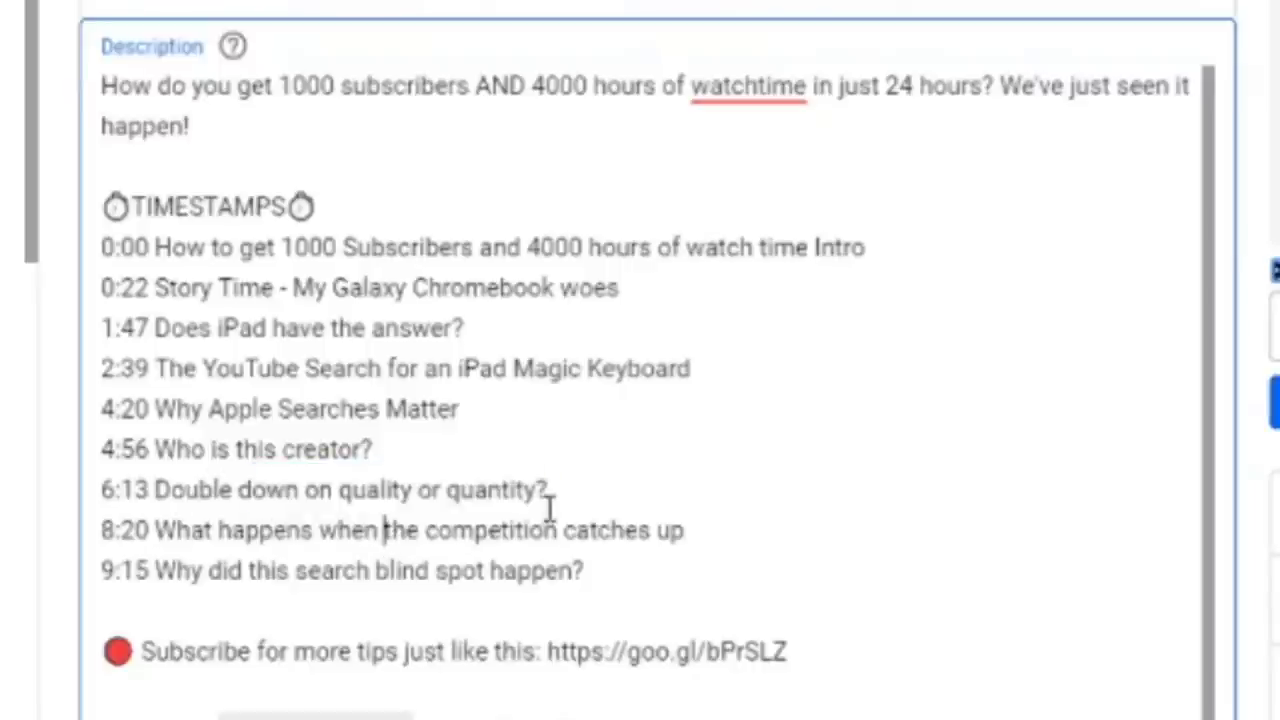
Step: Add the suggested tag "mothers day gift ideas" to the video's tags
scroll(1100, 410, "down", 5)
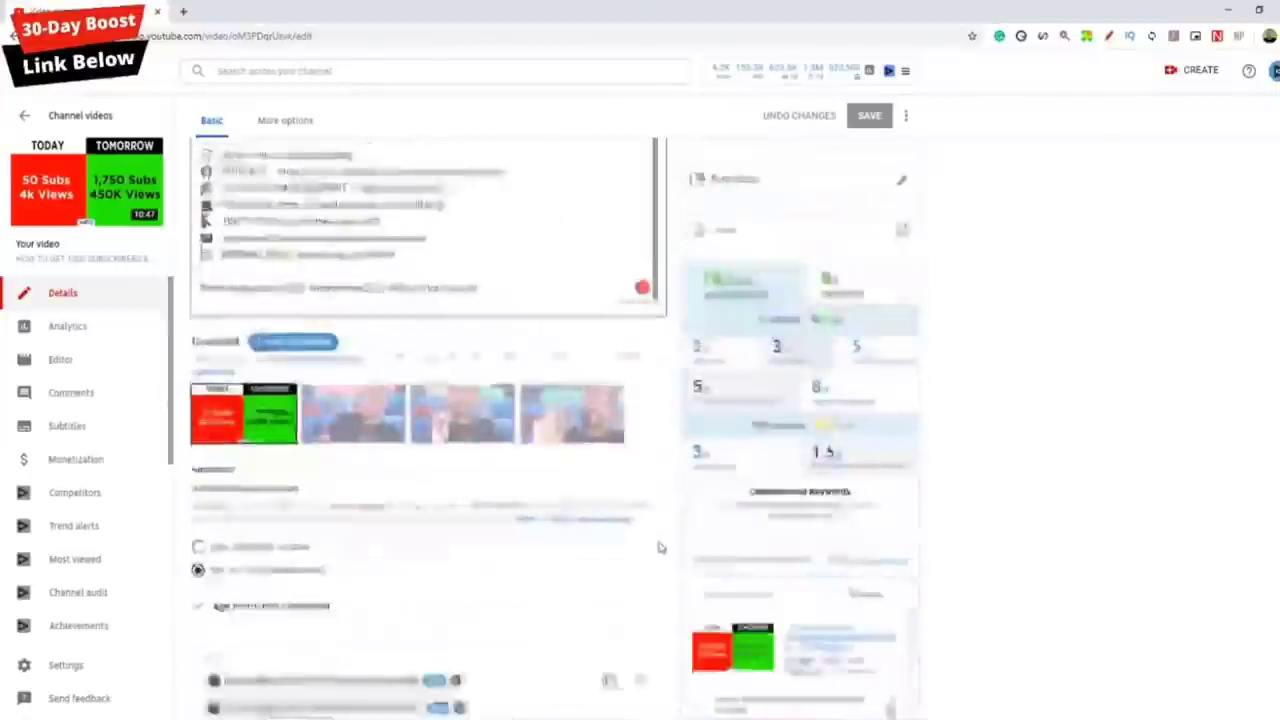
scroll(748, 600, "down", 10)
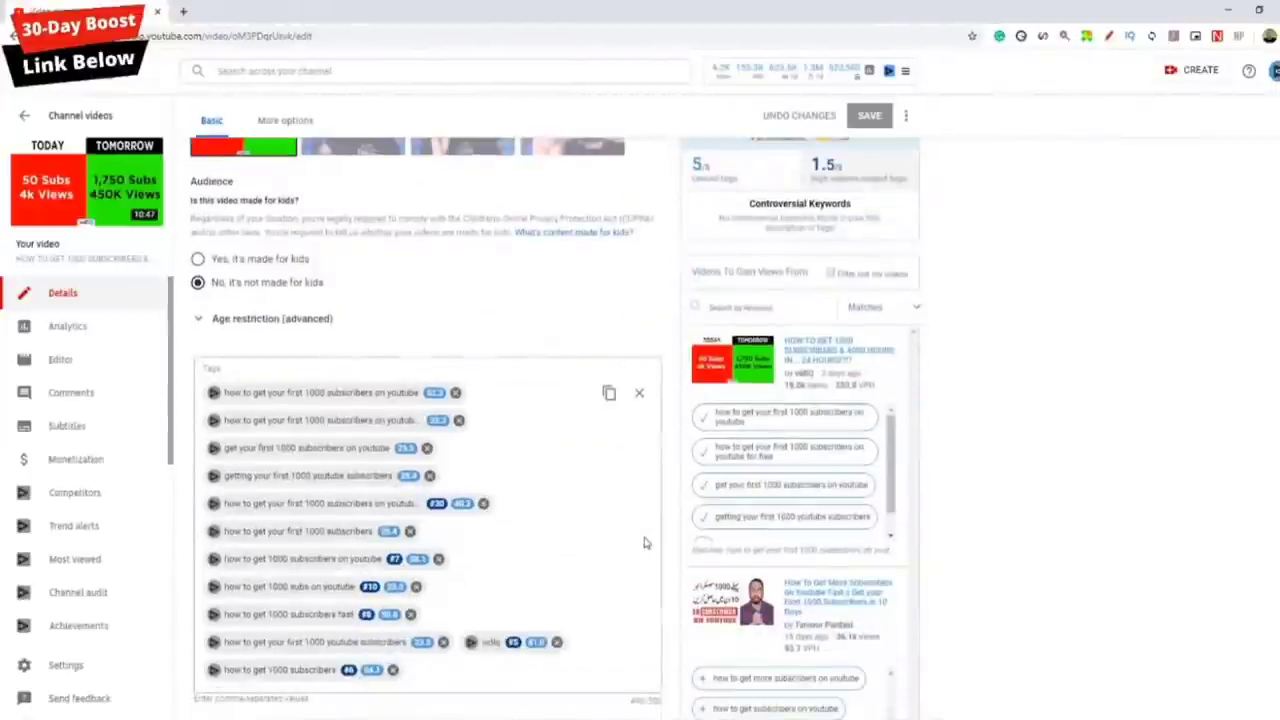
scroll(644, 545, "down", 2)
left_click(502, 540)
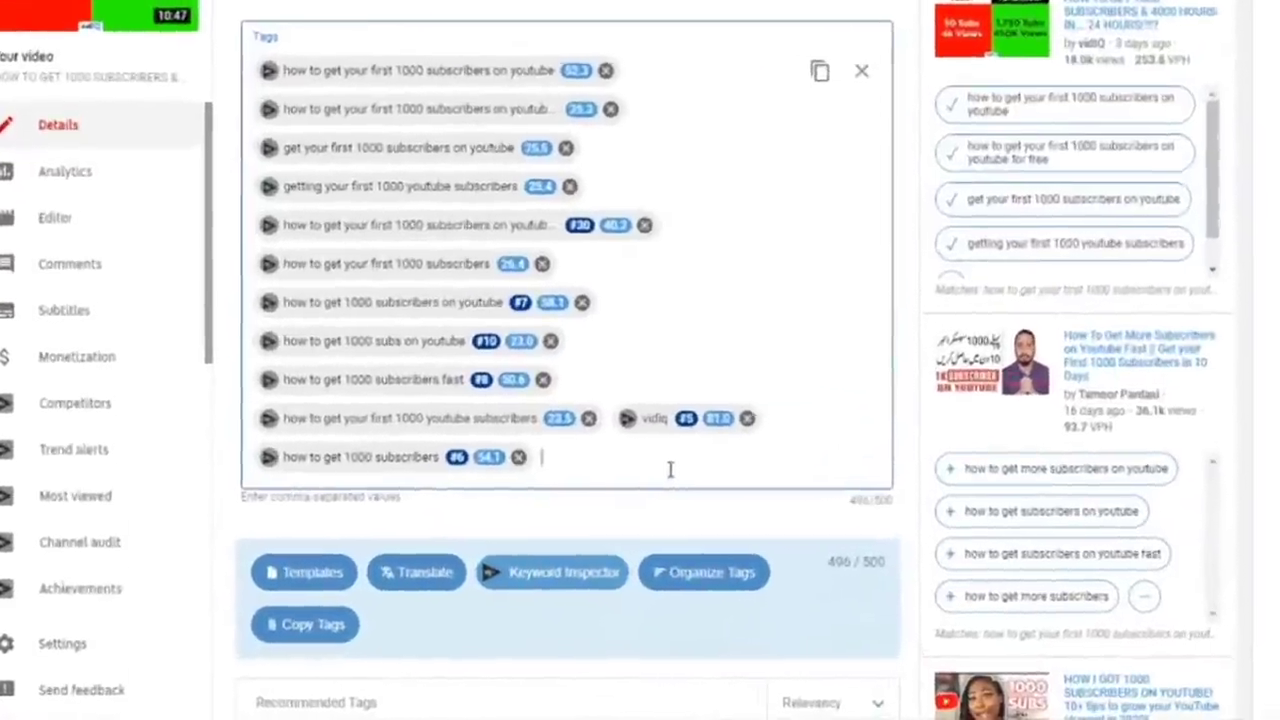
type("mother")
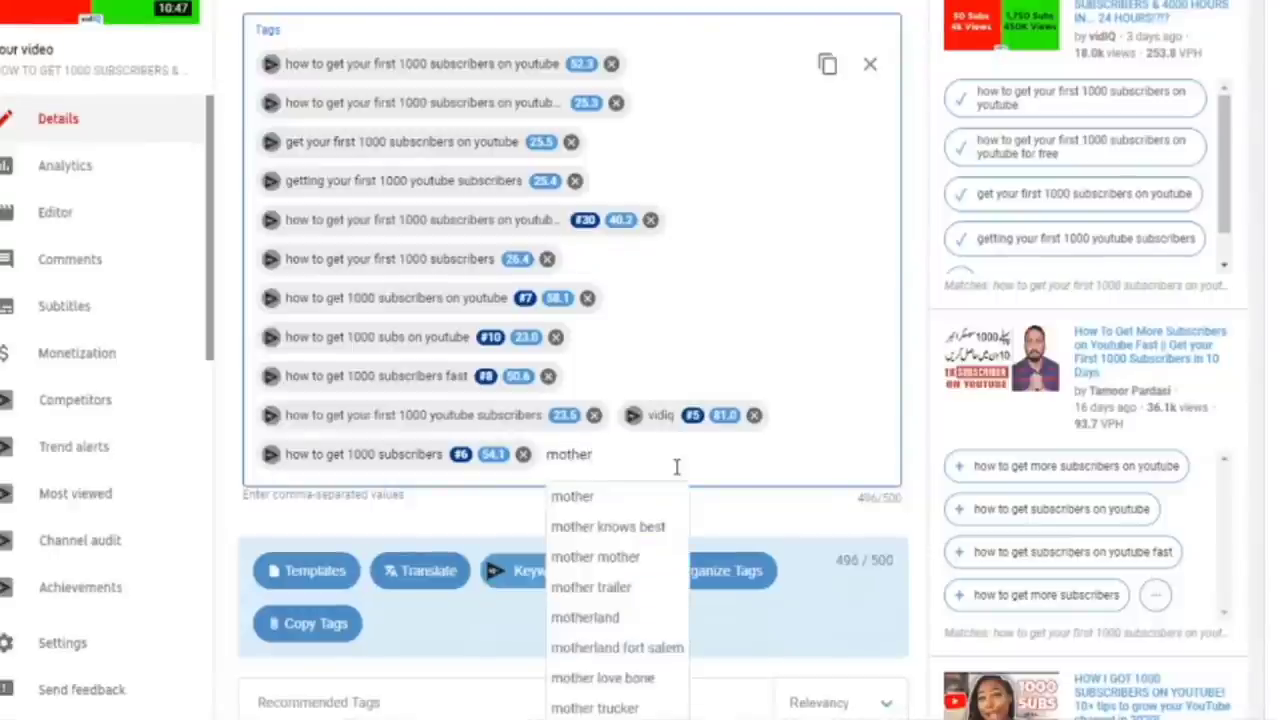
type("s day")
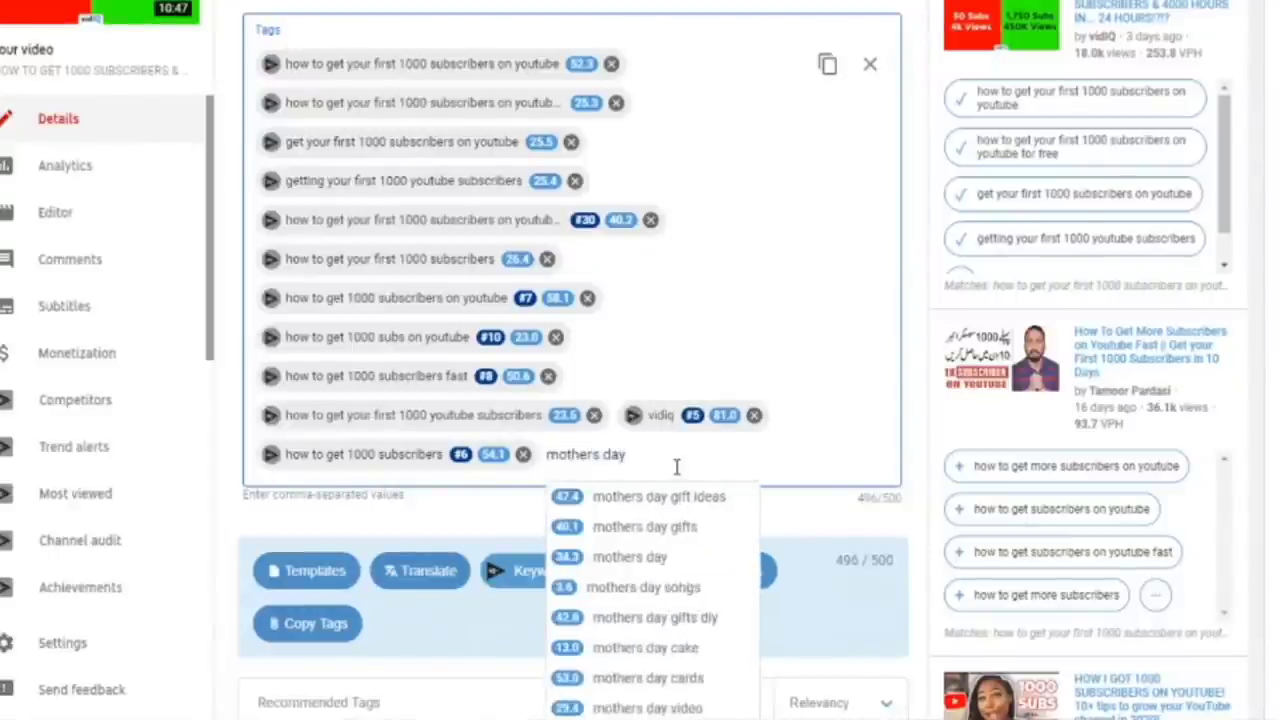
left_click(640, 495)
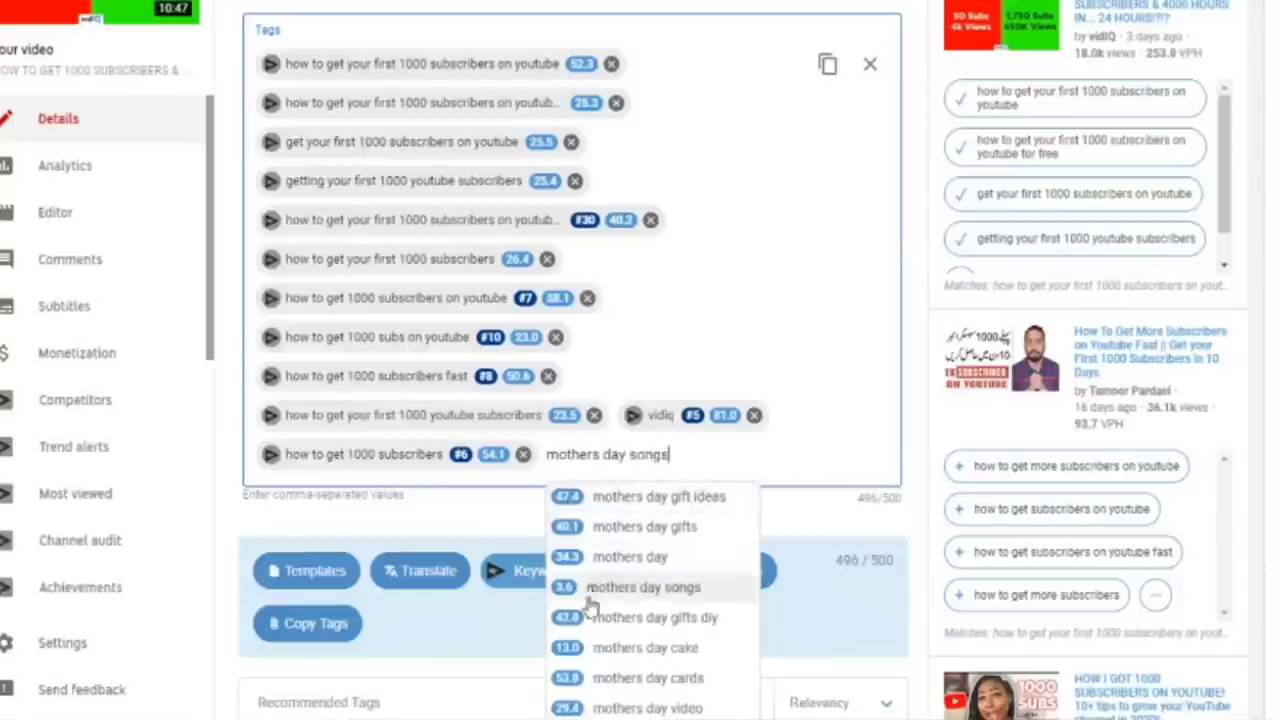
left_click(578, 500)
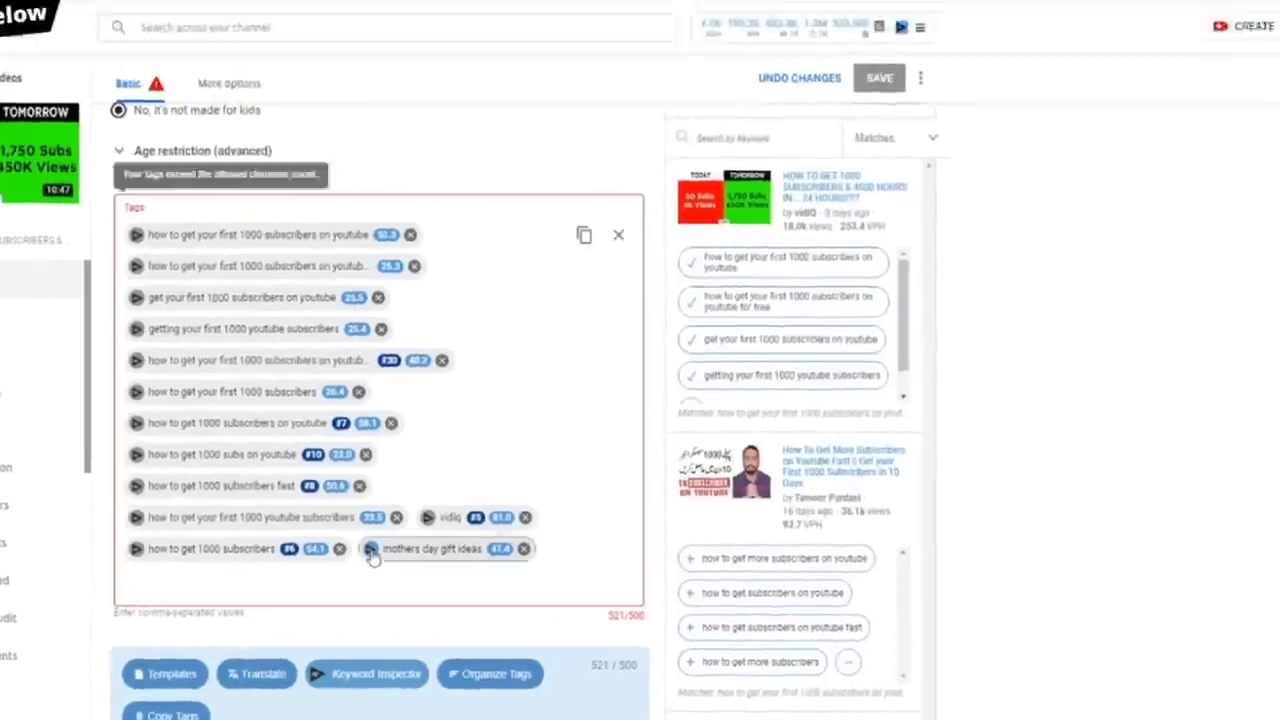
Step: Inspect the "mothers day gift ideas" tag and sort its related keywords by search volume, most used, competition and overall score
left_click(562, 454)
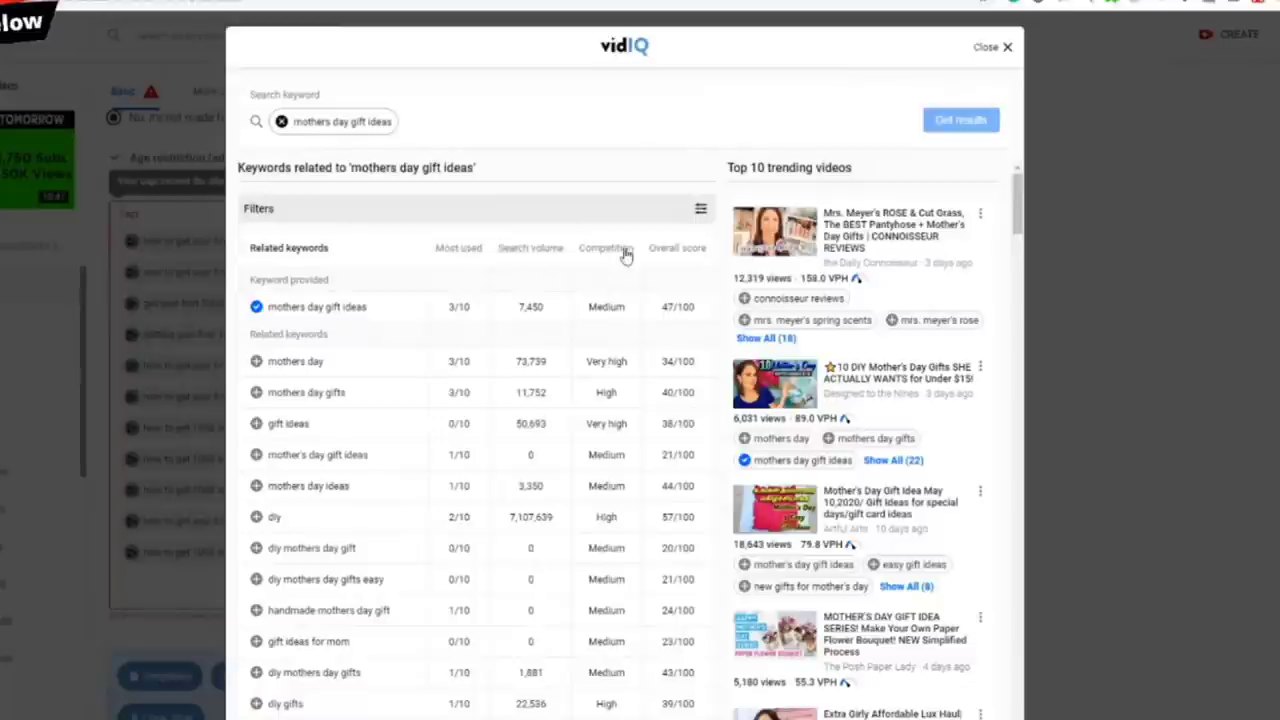
left_click(548, 249)
left_click(459, 248)
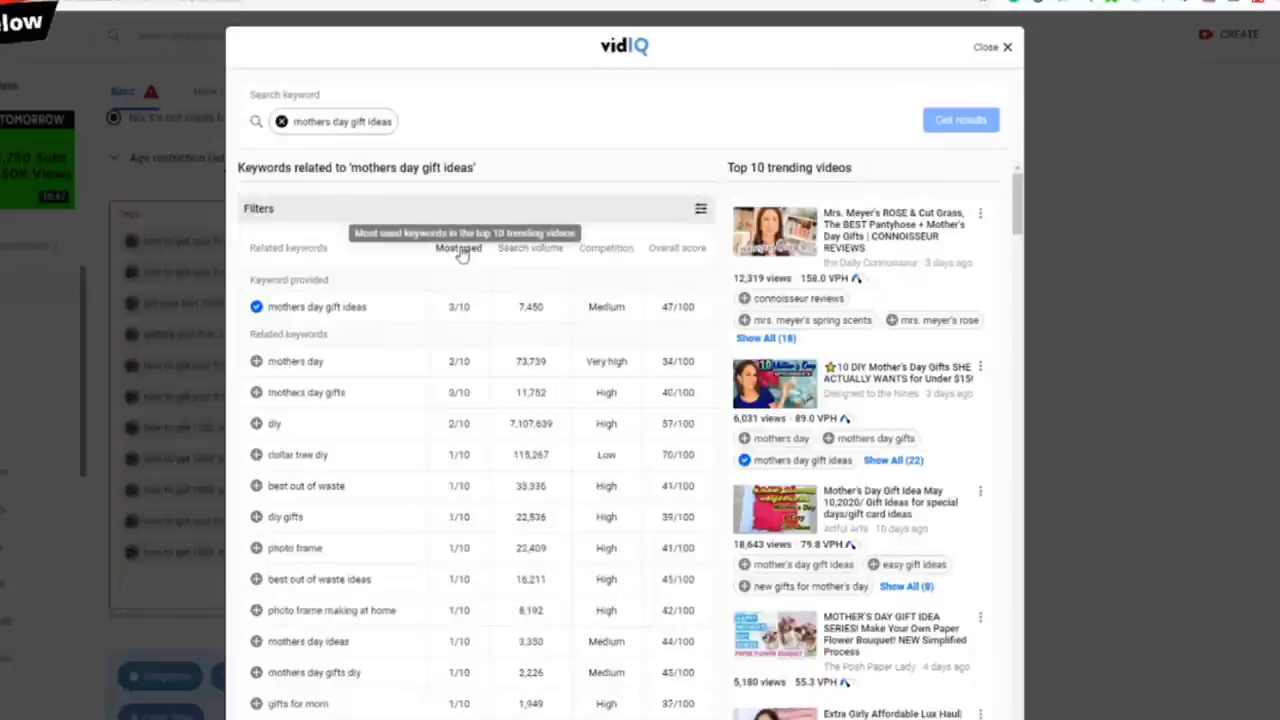
left_click(602, 250)
left_click(670, 252)
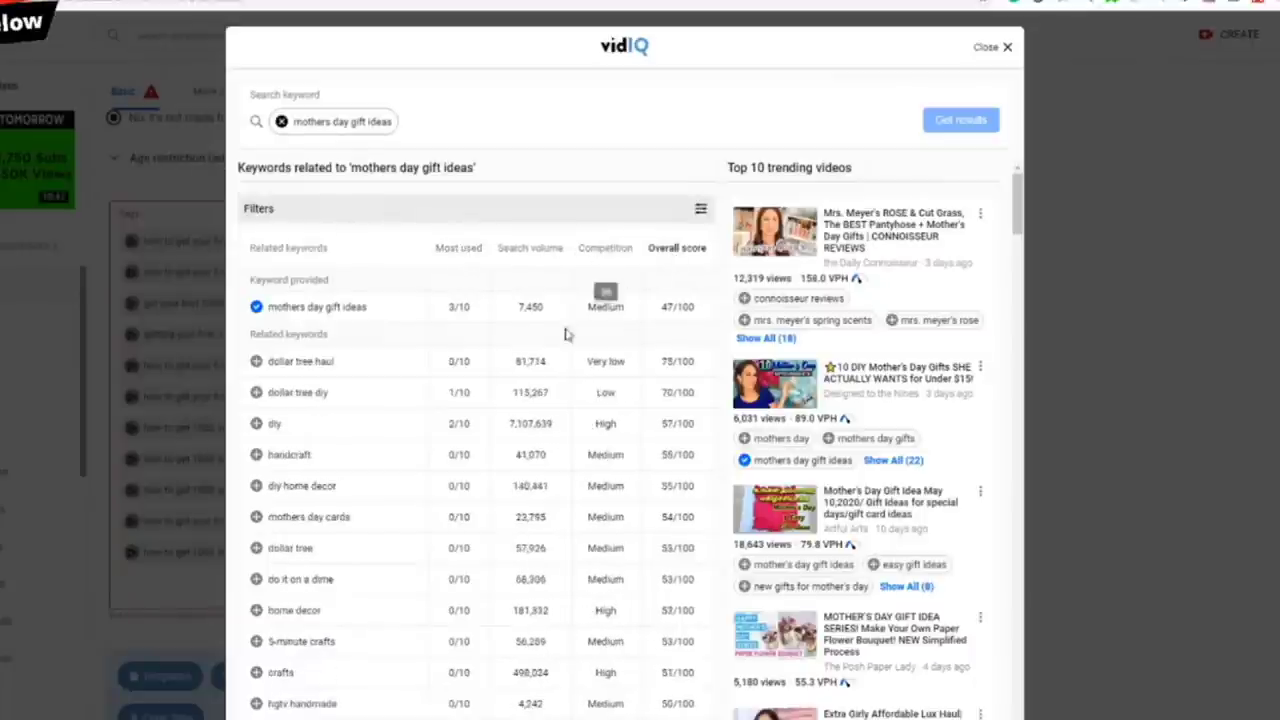
Step: Sort the related keywords by most used and review their search volume, competition and scores
left_click(460, 248)
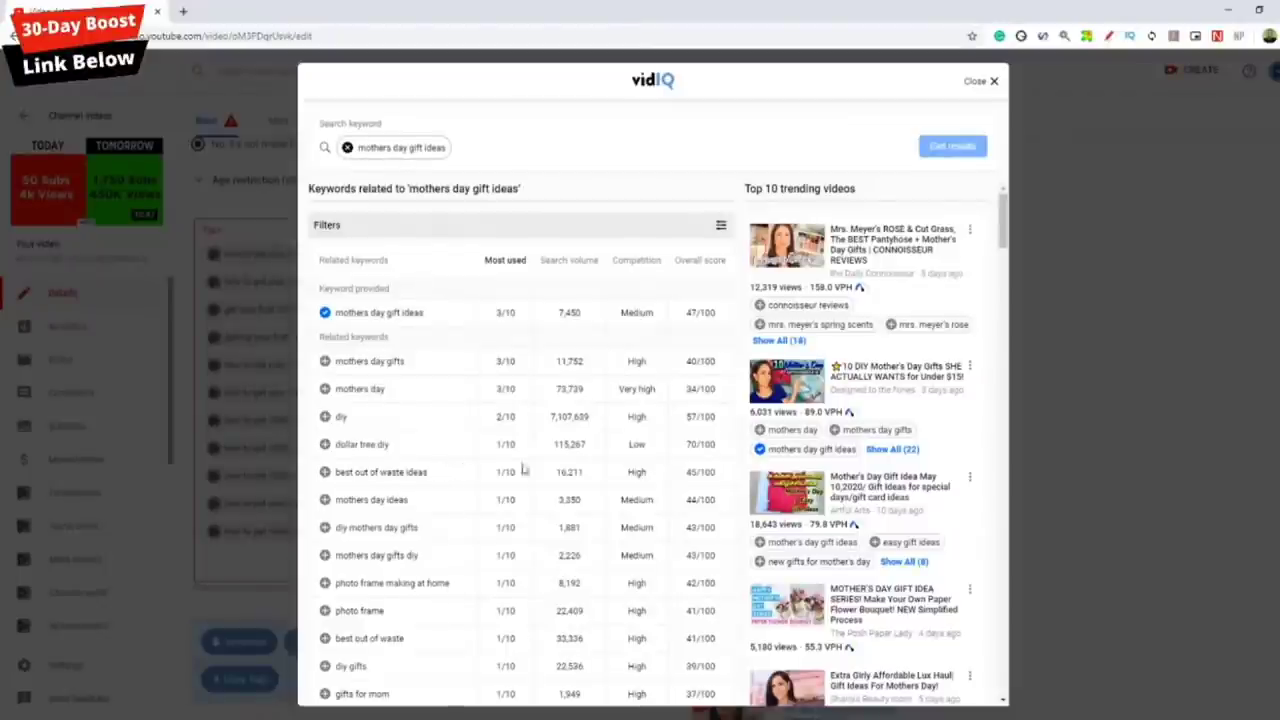
scroll(784, 540, "down", 5)
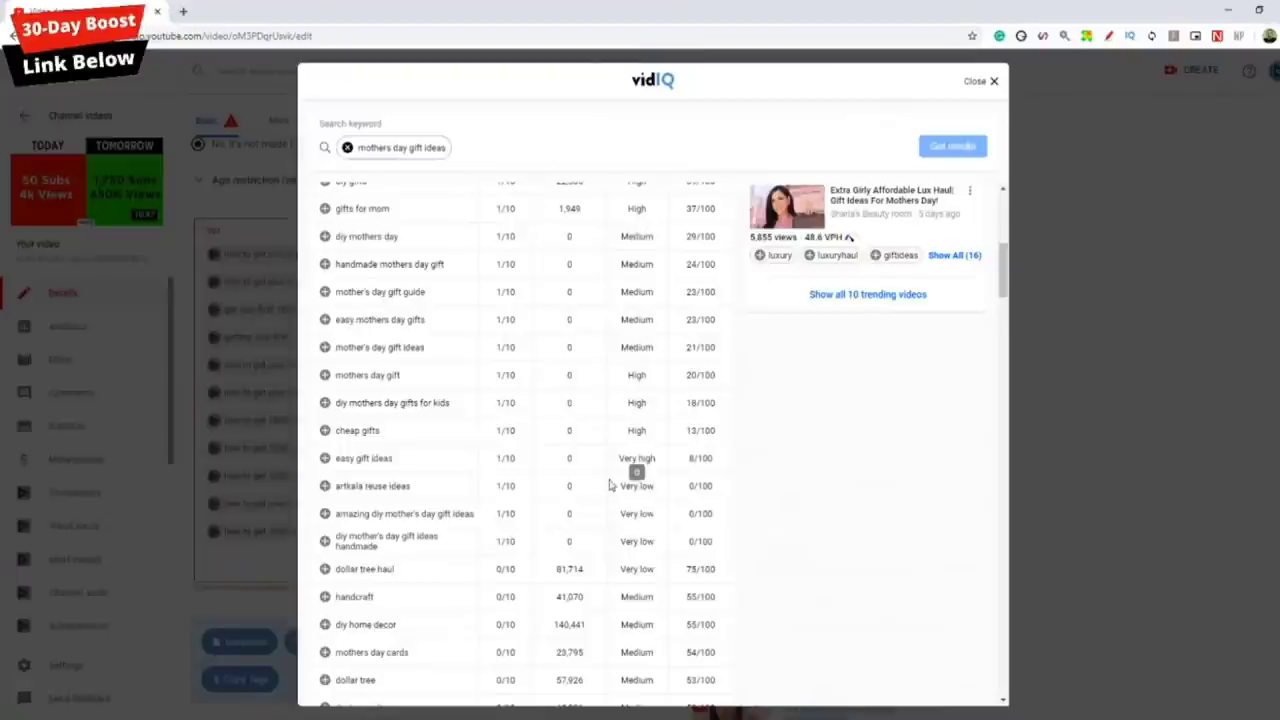
scroll(618, 490, "up", 4)
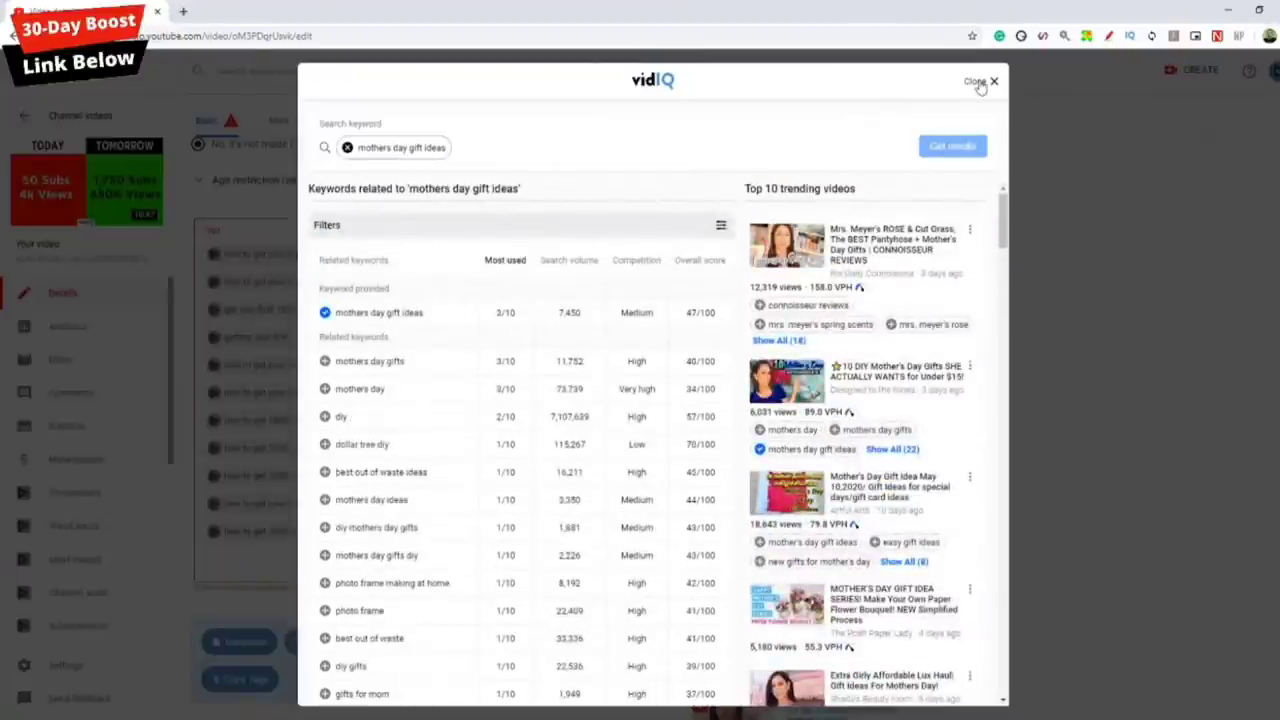
Step: Close the related keyword research and show the channel's best time to publish on Wednesdays
left_click(981, 83)
scroll(985, 603, "up", 5)
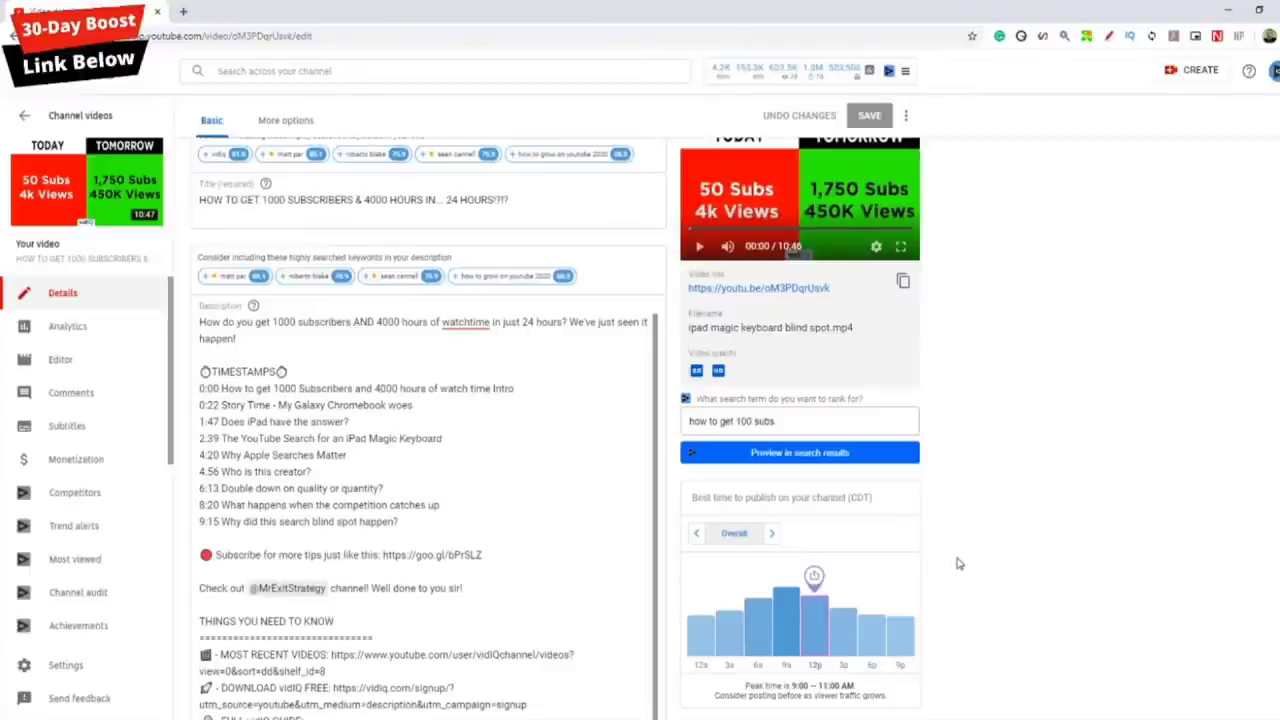
scroll(957, 564, "down", 3)
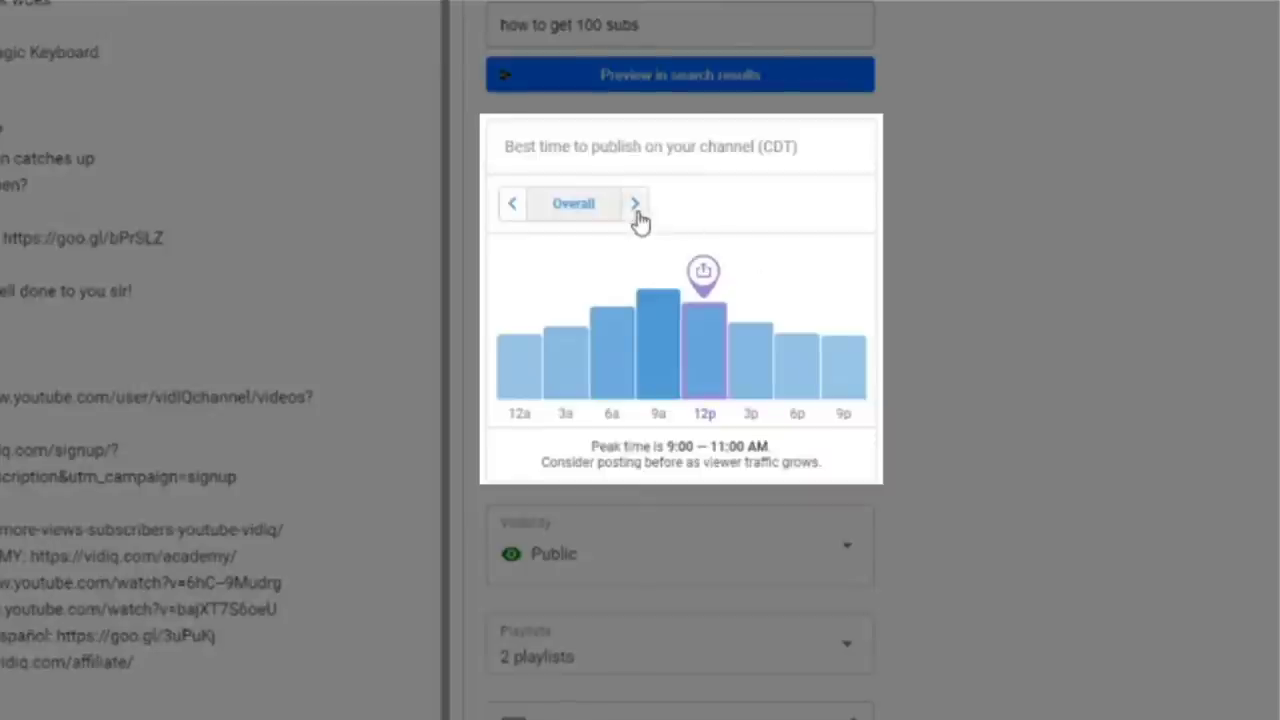
left_click(638, 216)
left_click(636, 206)
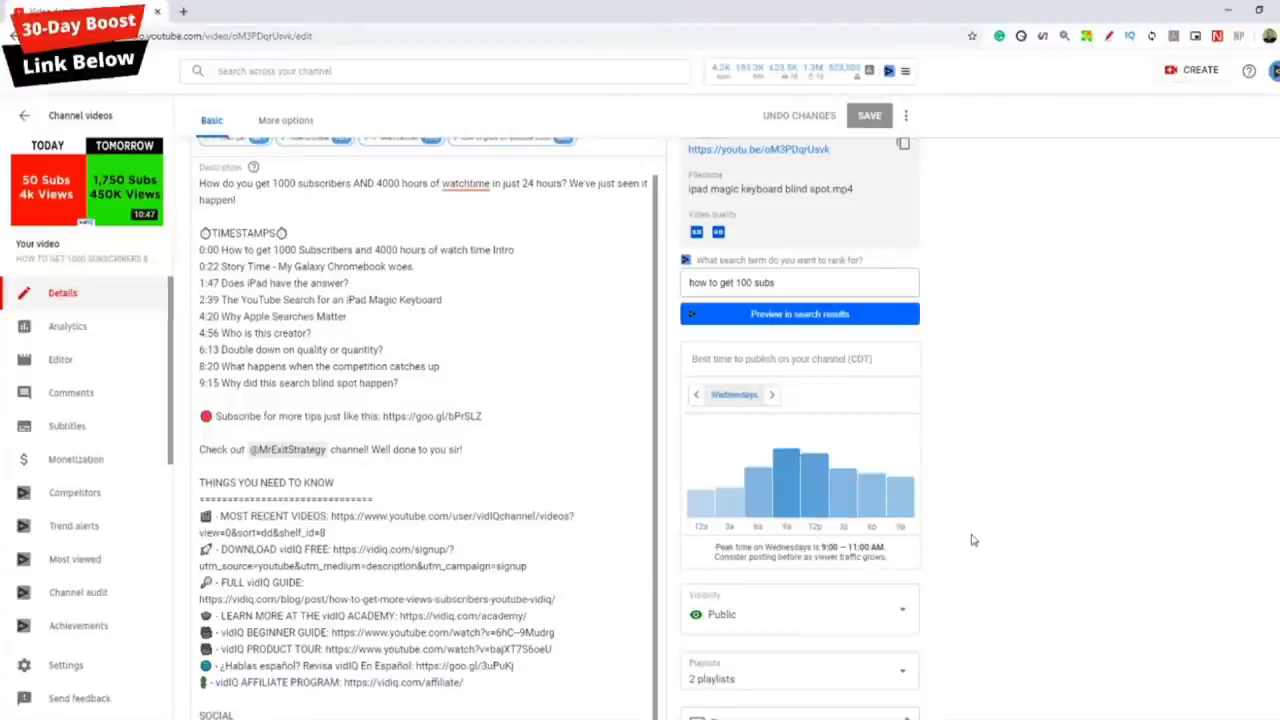
Step: Examine the video's vidIQ SEO score, its optimization checklist and the list of videos to gain views from
scroll(970, 540, "down", 2)
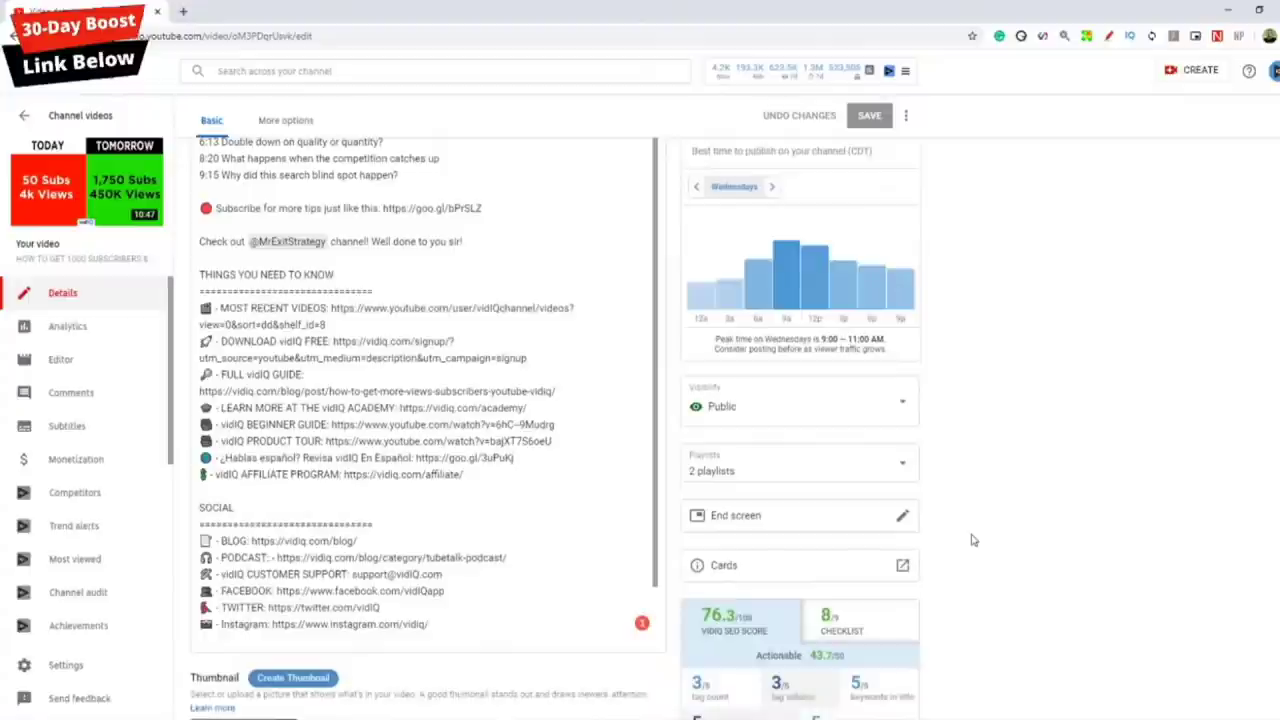
scroll(970, 540, "up", 2)
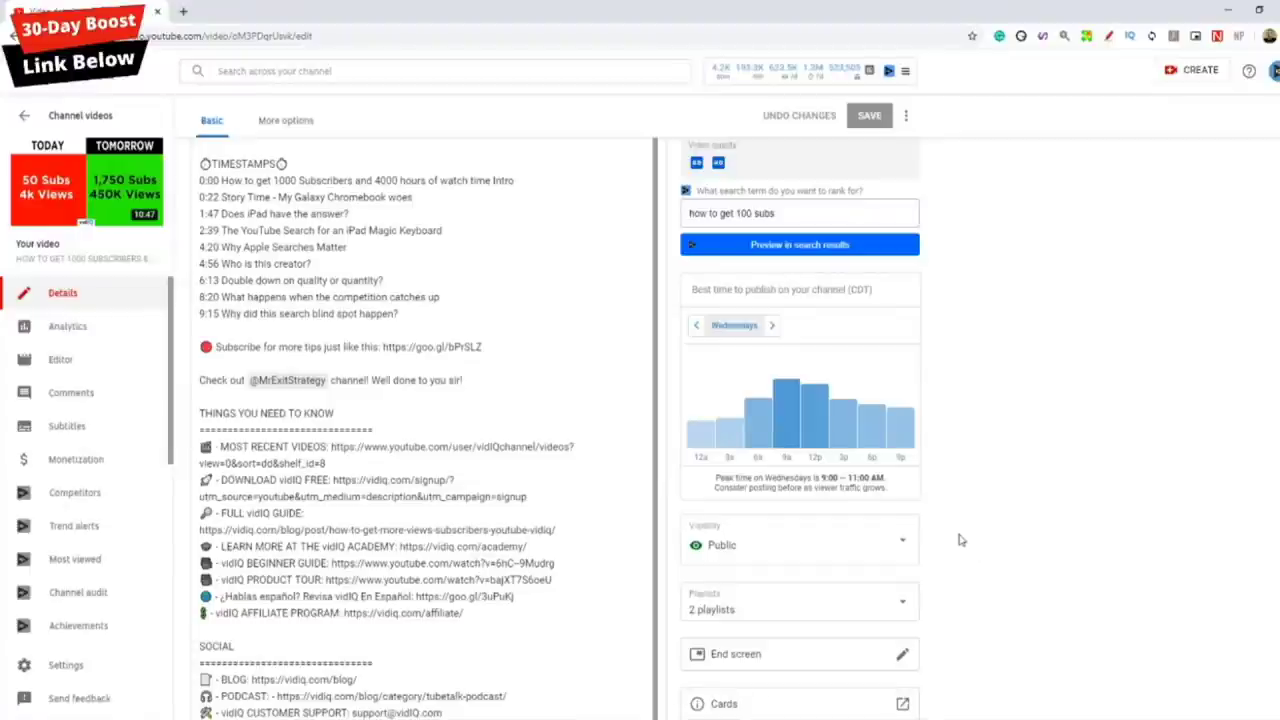
scroll(982, 546, "down", 3)
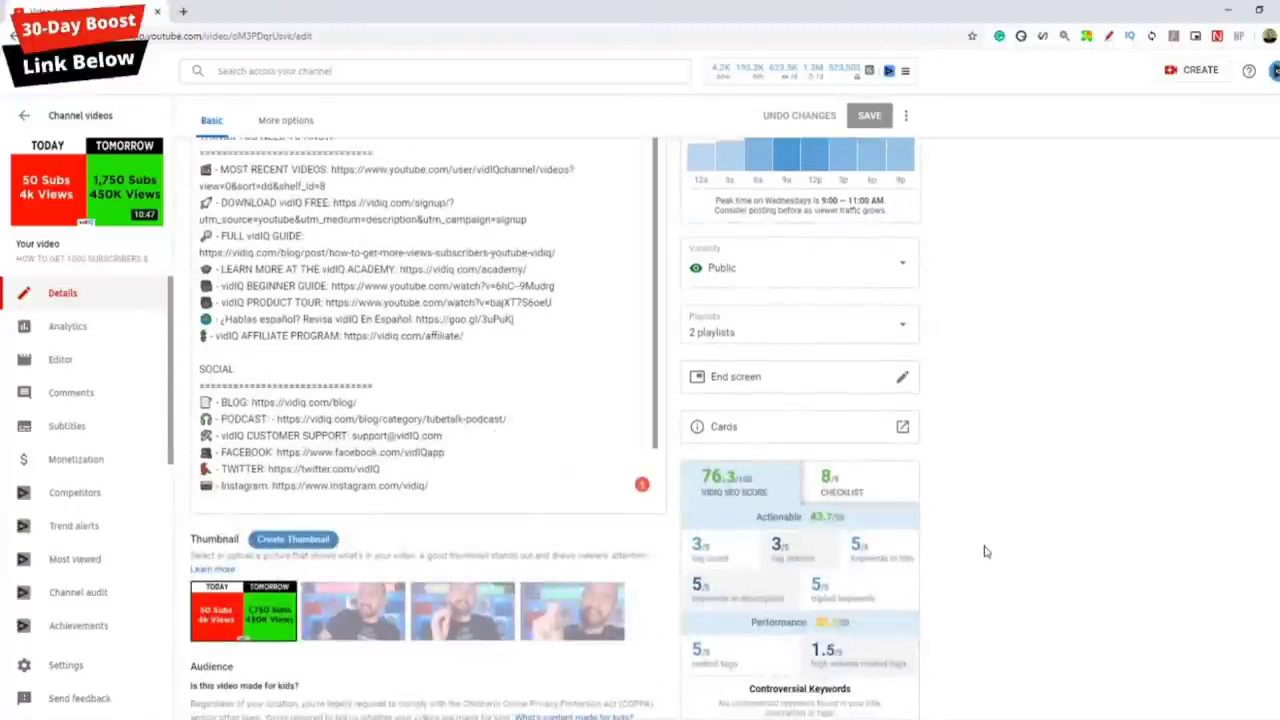
scroll(984, 551, "down", 2)
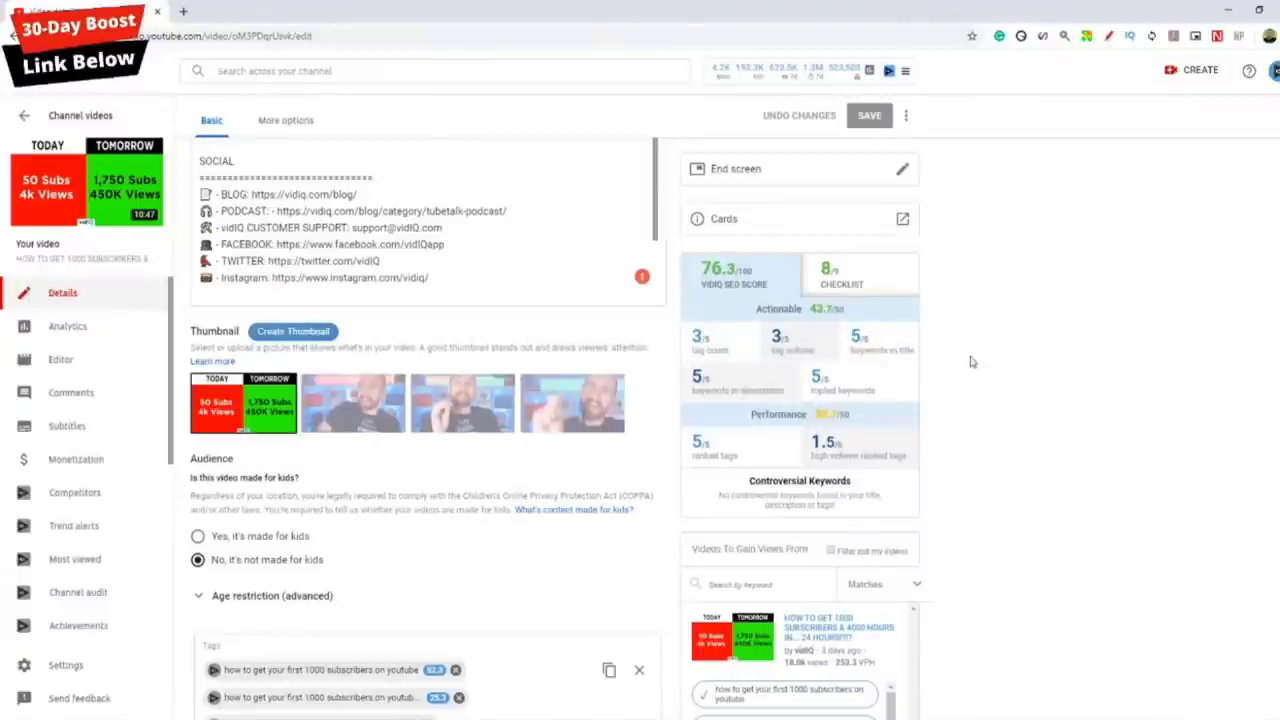
scroll(926, 472, "down", 3)
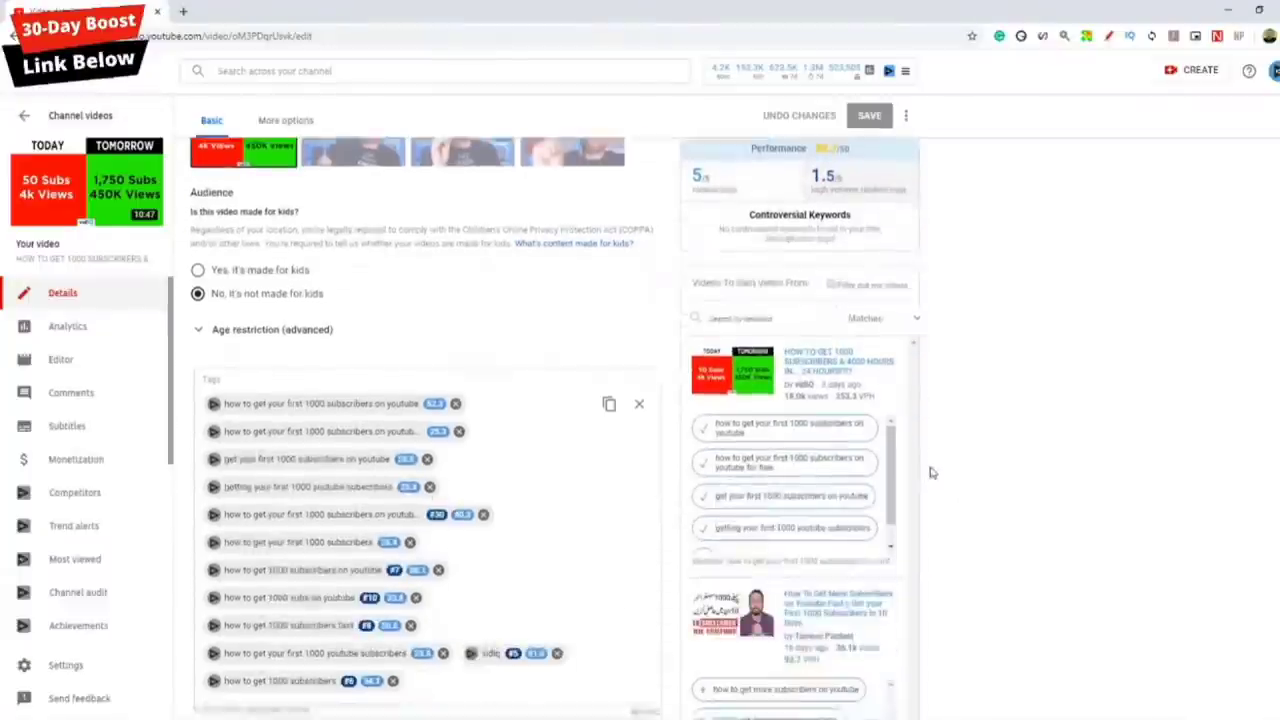
scroll(935, 470, "up", 5)
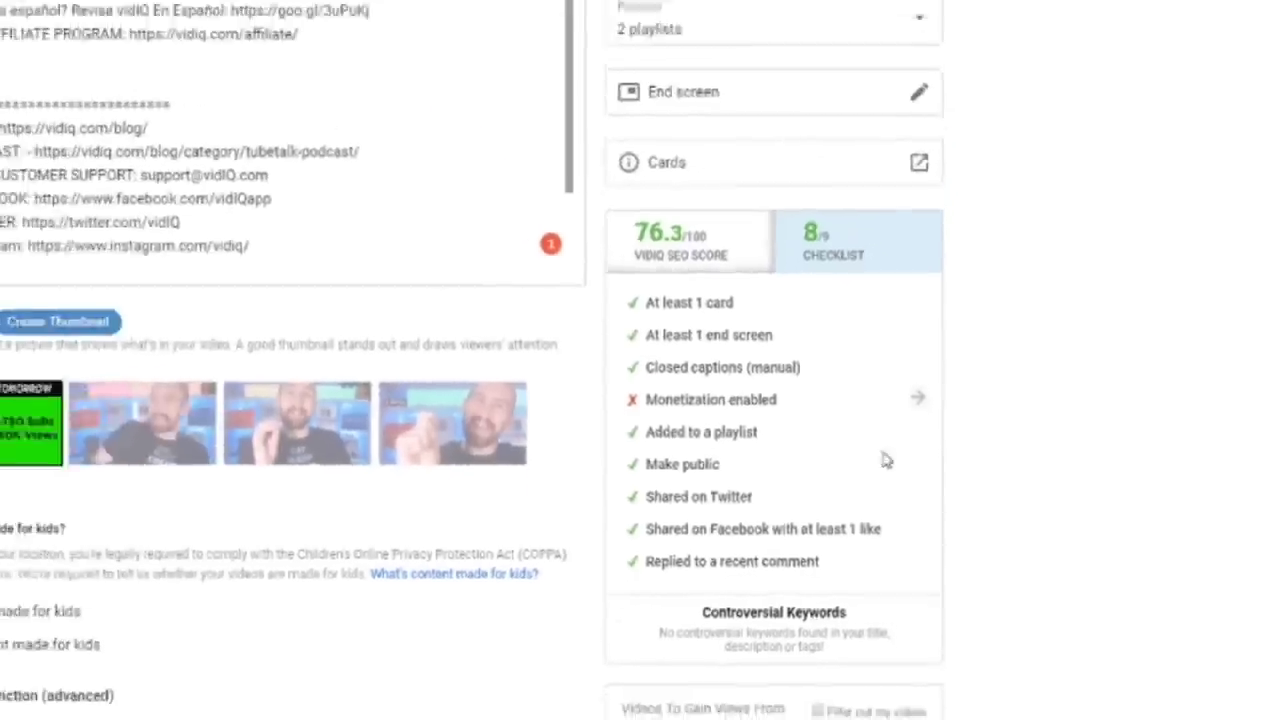
scroll(1100, 482, "down", 2)
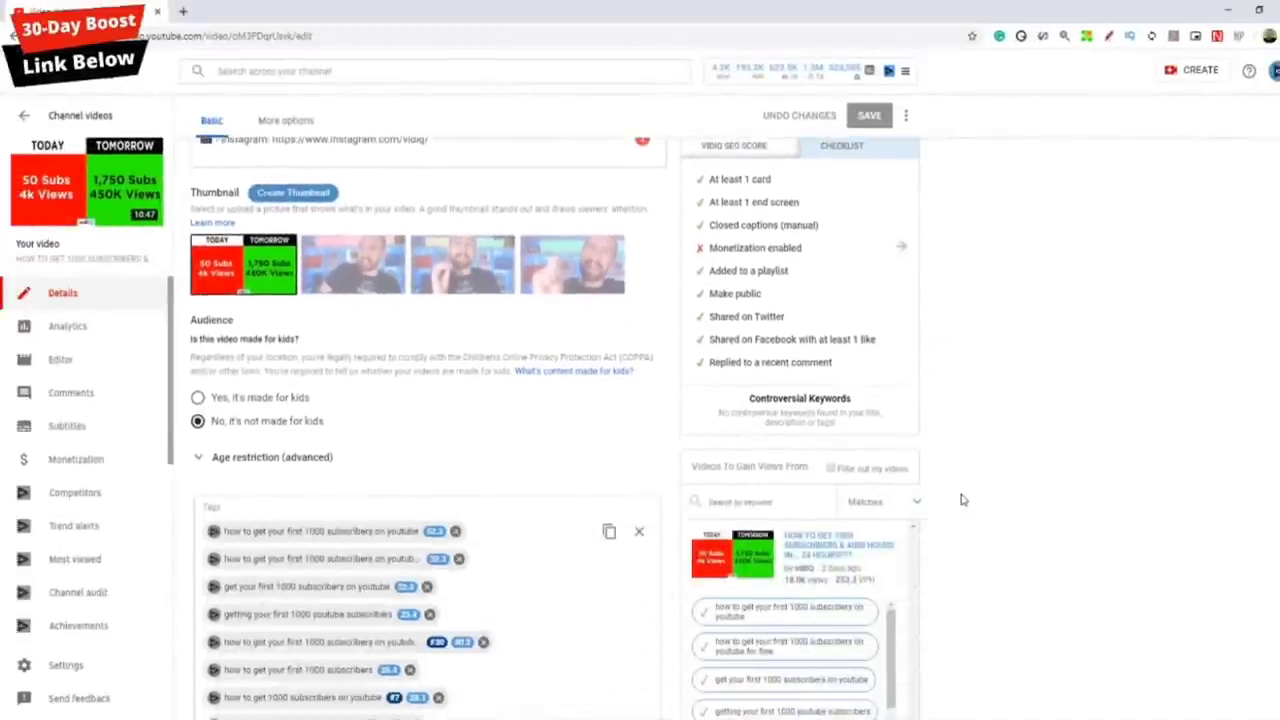
scroll(961, 500, "down", 6)
Step: Open the channel audit and review the Content to Double Down On section, highlighting its title and the Views Per Hour heading
scroll(963, 505, "up", 15)
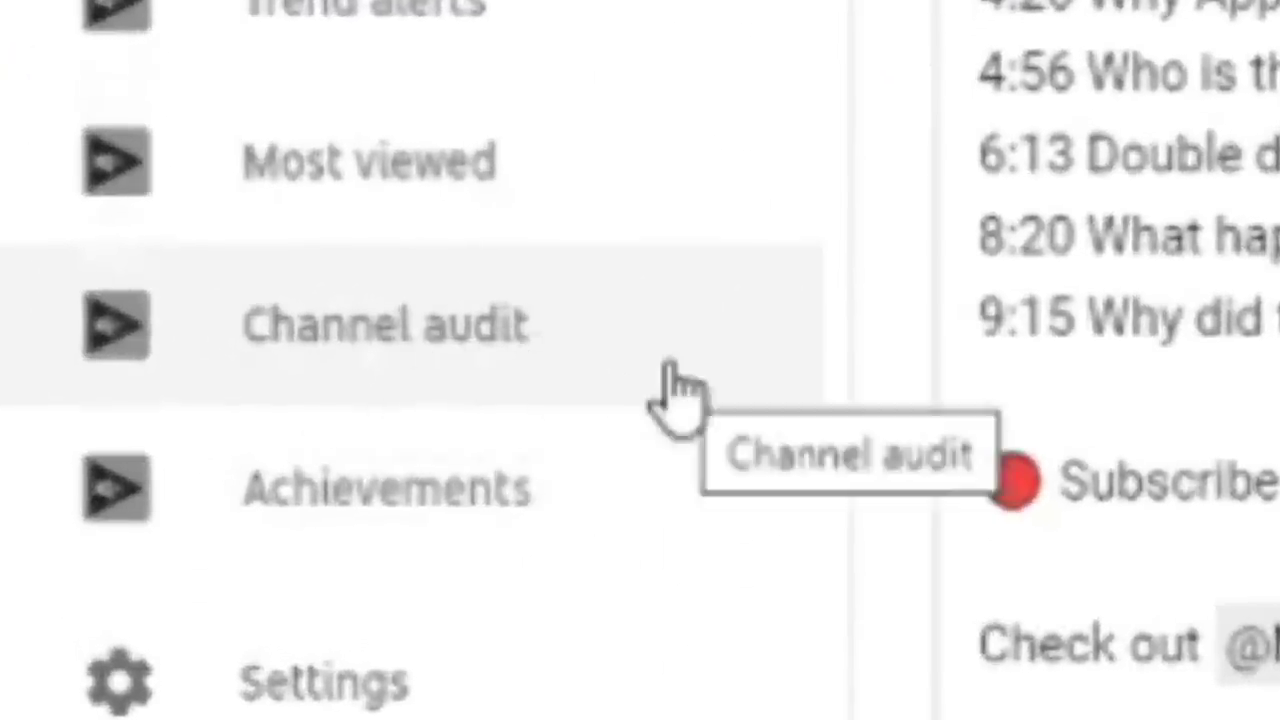
left_click(443, 345)
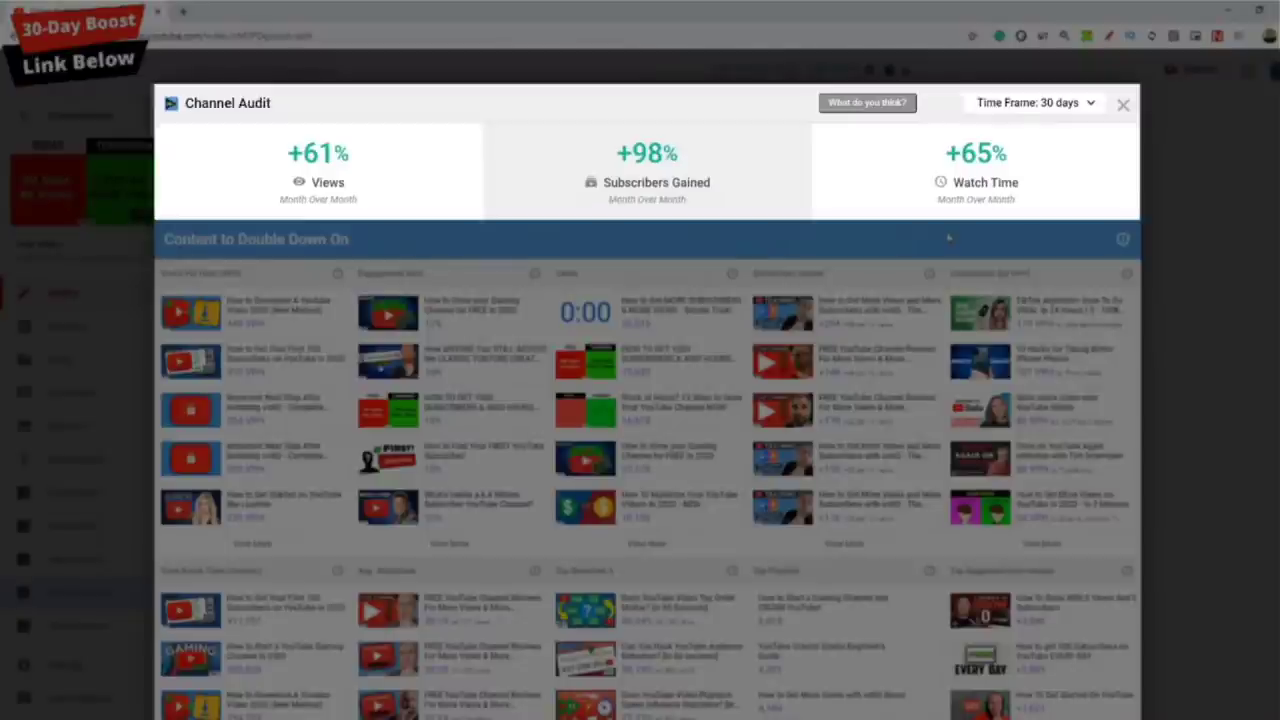
mouse_move(940, 228)
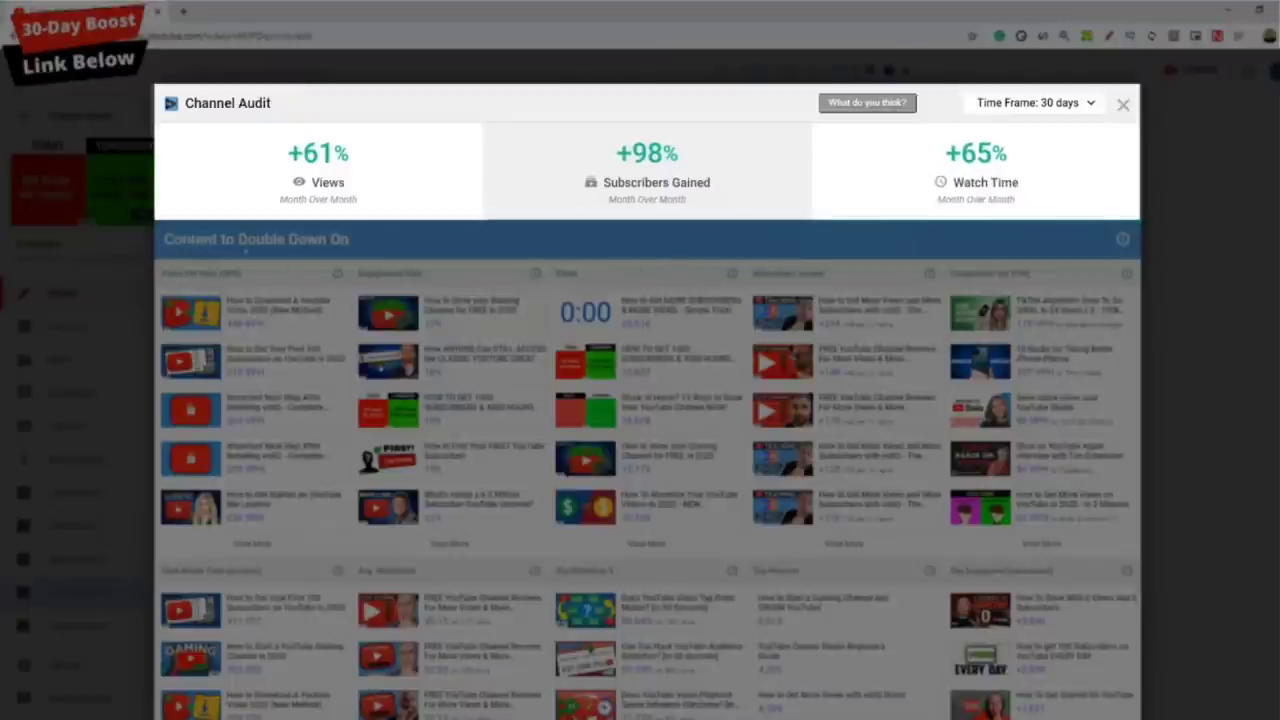
left_click_drag(237, 239, 360, 238)
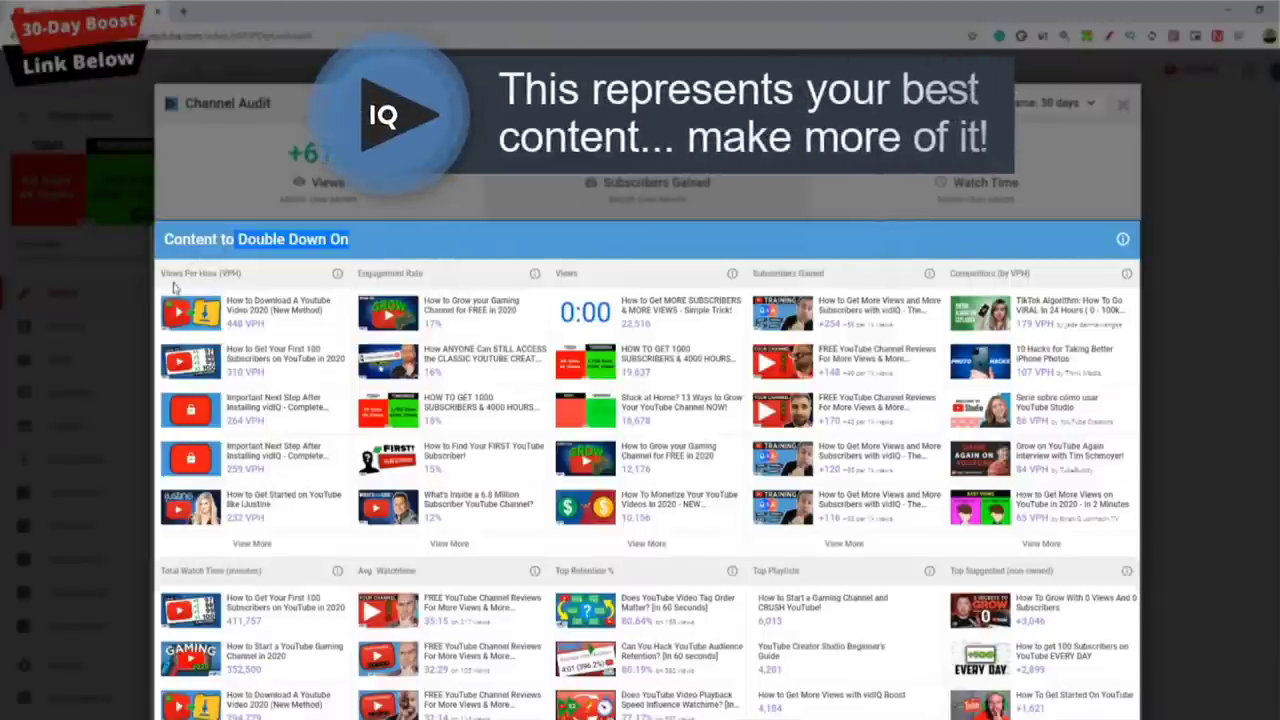
left_click_drag(165, 273, 230, 274)
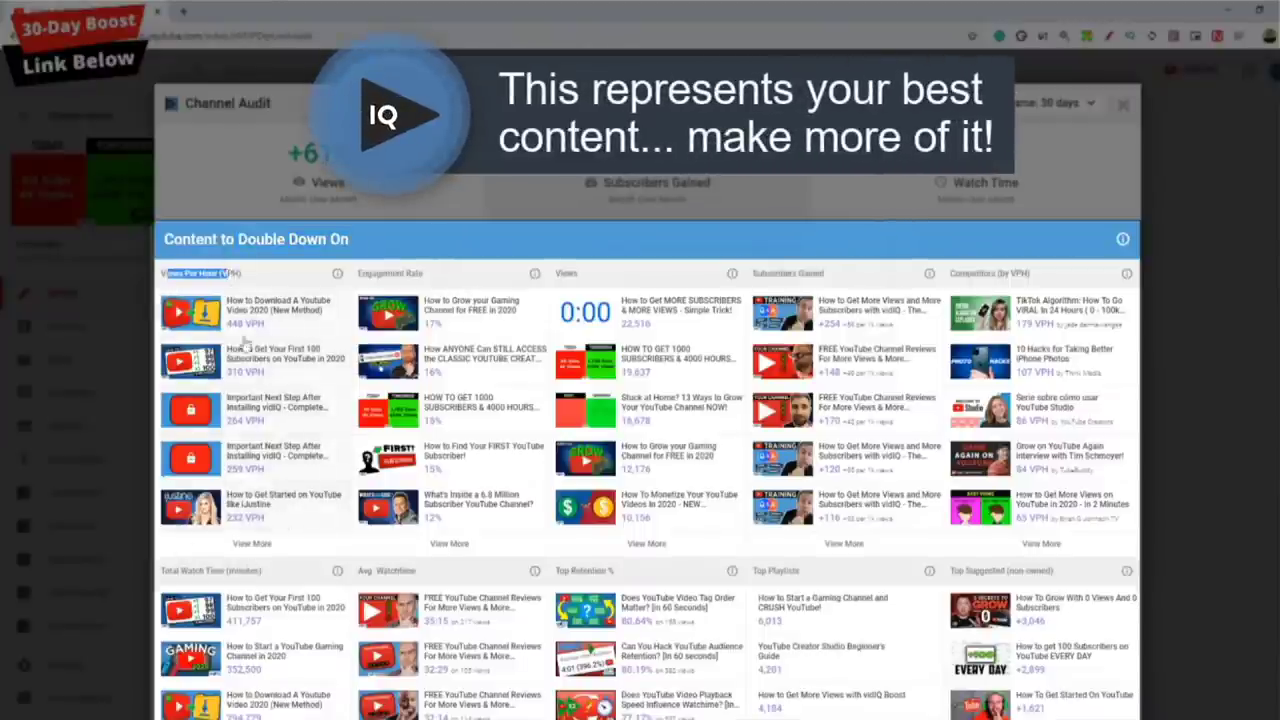